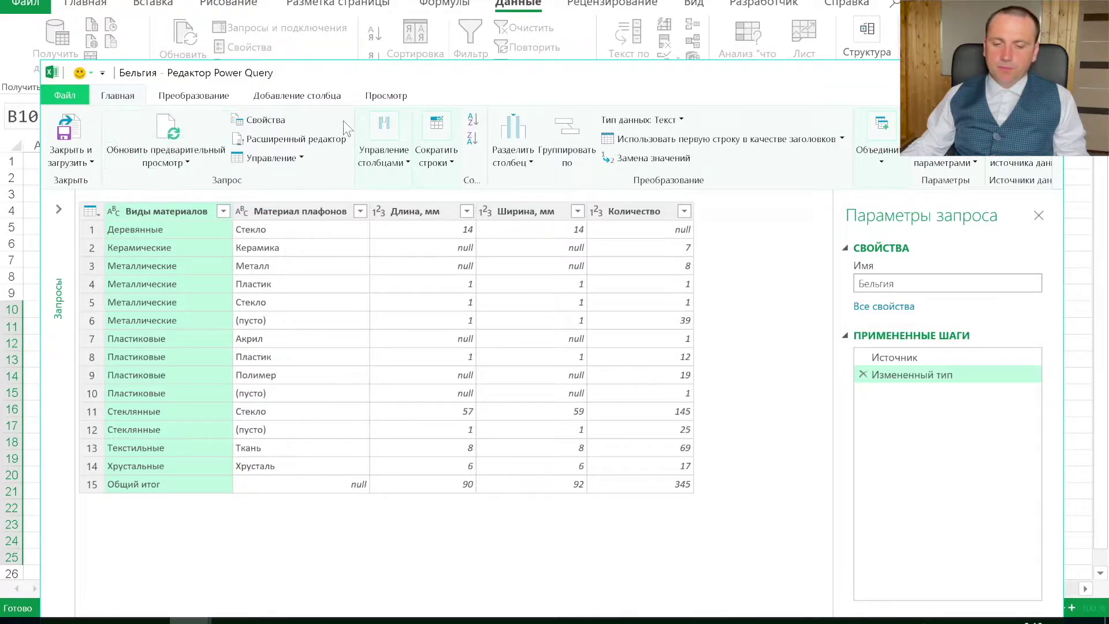
Show the list of queries in the Power Query editor and collapse it again
{"action": "left_click_drag", "start_coordinate": [394, 75], "coordinate": [388, 29]}
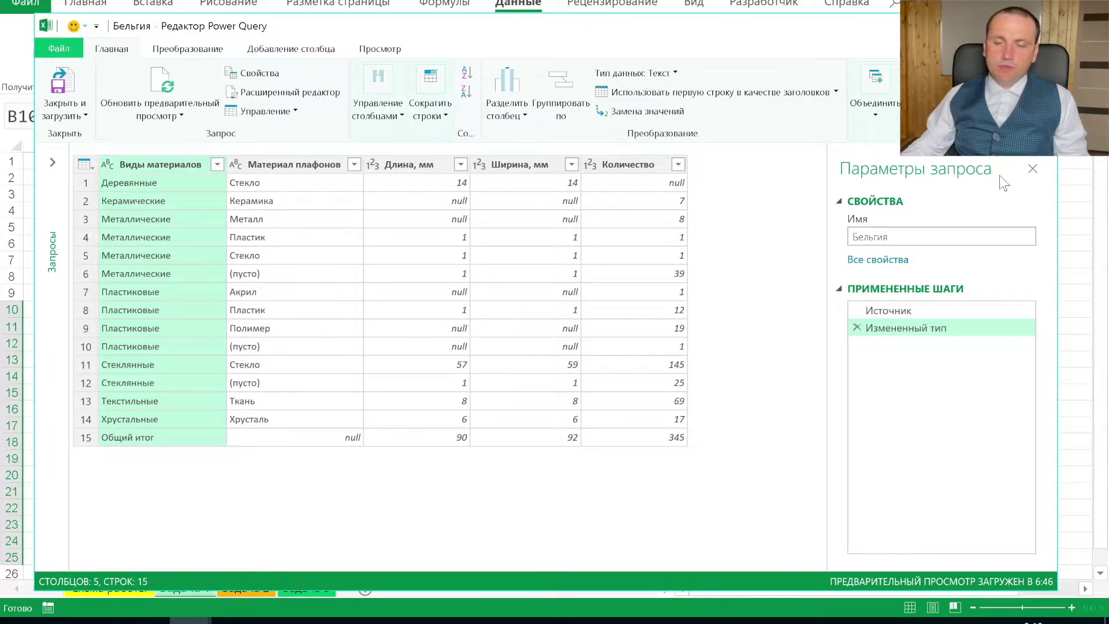
{"action": "left_click", "coordinate": [52, 162]}
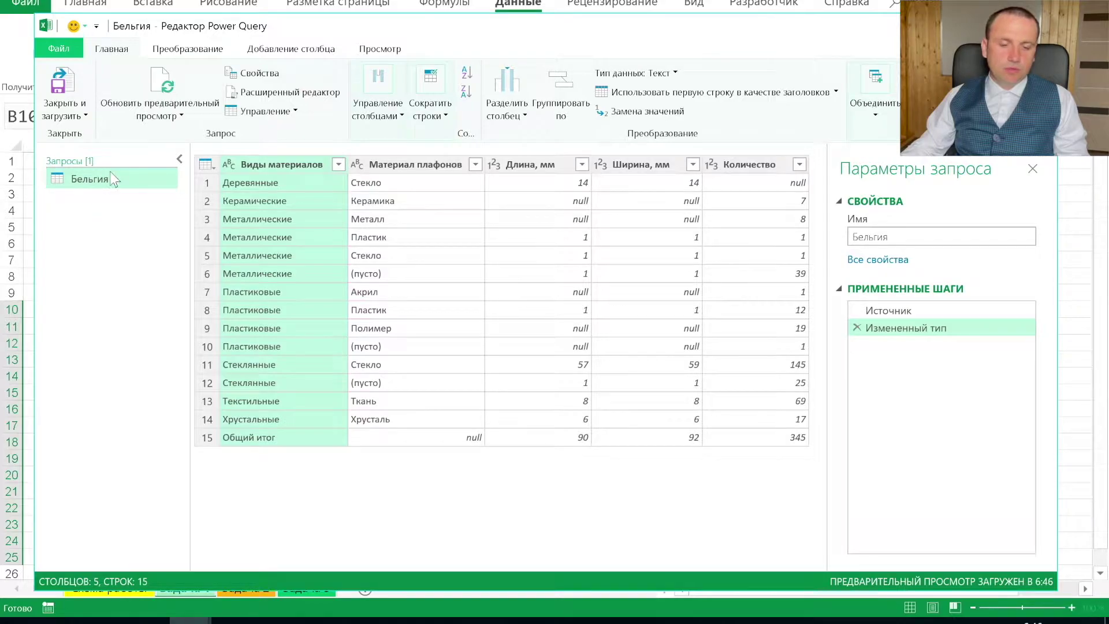
{"action": "left_click", "coordinate": [180, 159]}
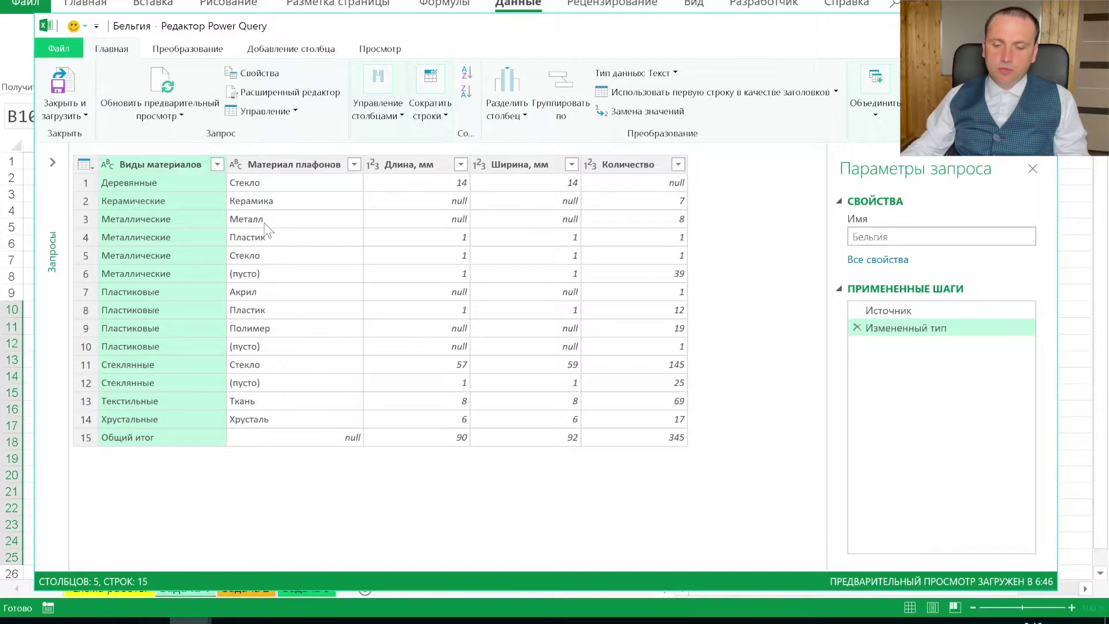
Rename the length column's header as "Длина, мм" in the Бельгия query
{"action": "left_click", "coordinate": [409, 165]}
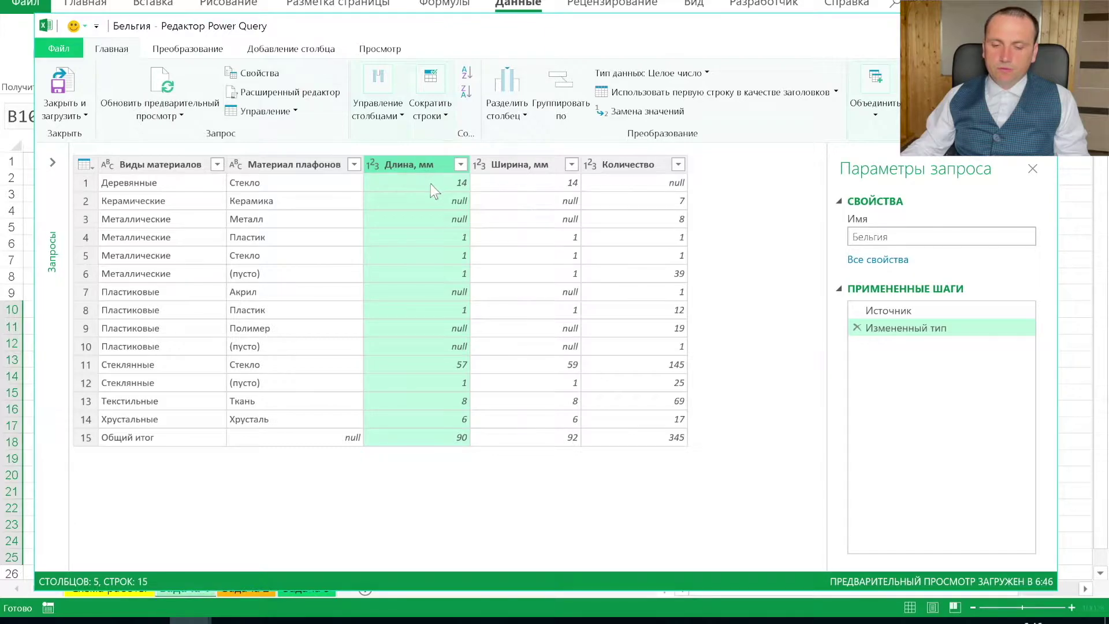
{"action": "left_click", "coordinate": [431, 249]}
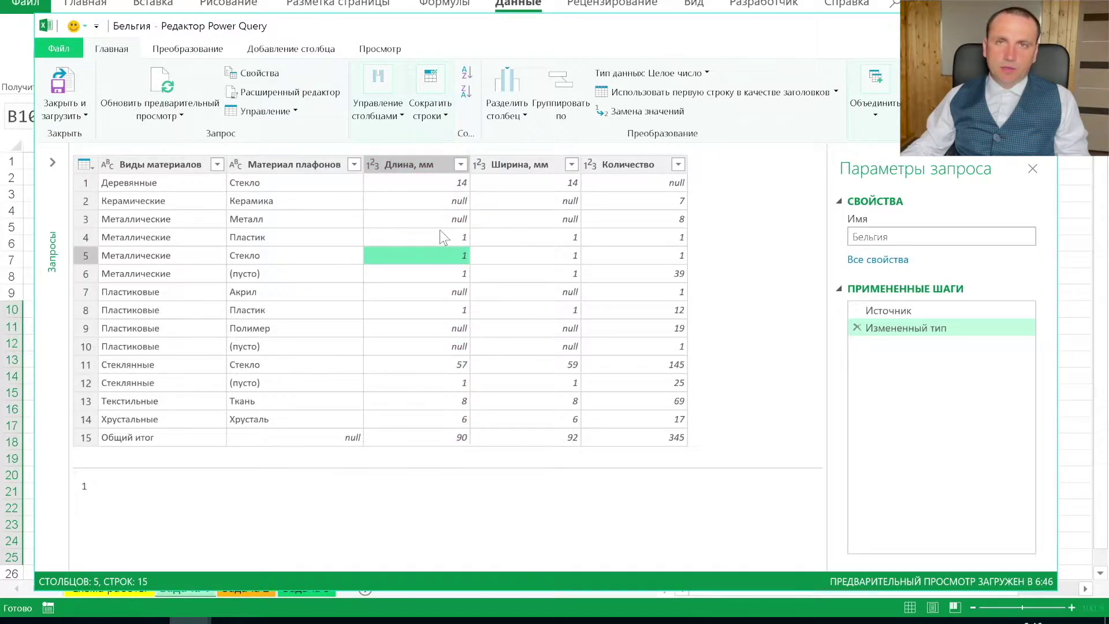
{"action": "left_click", "coordinate": [436, 226]}
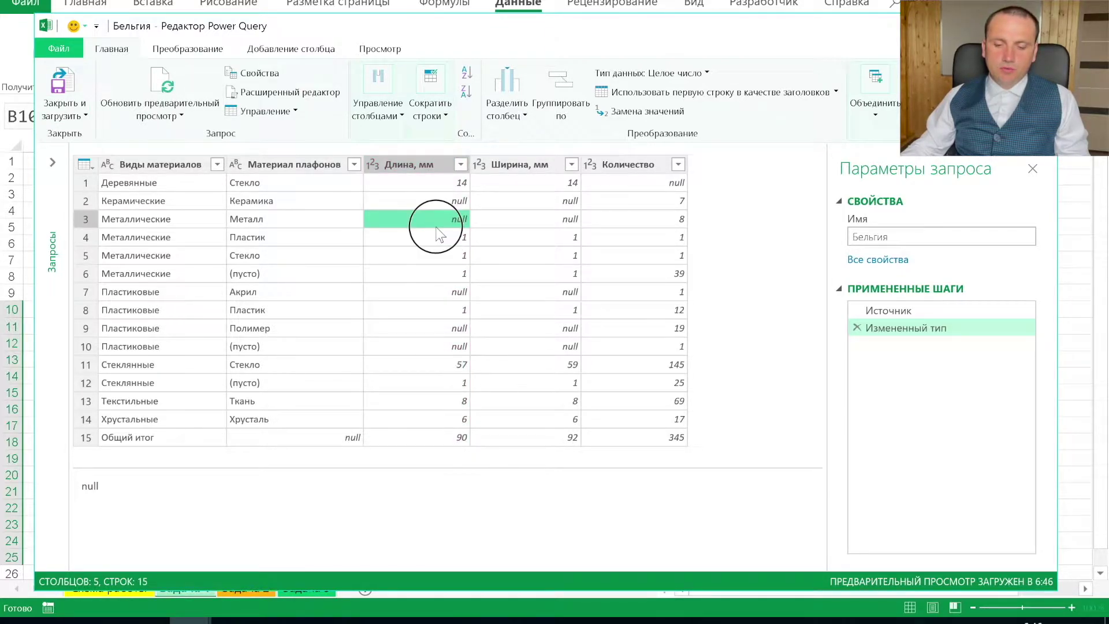
{"action": "double_click", "coordinate": [429, 166]}
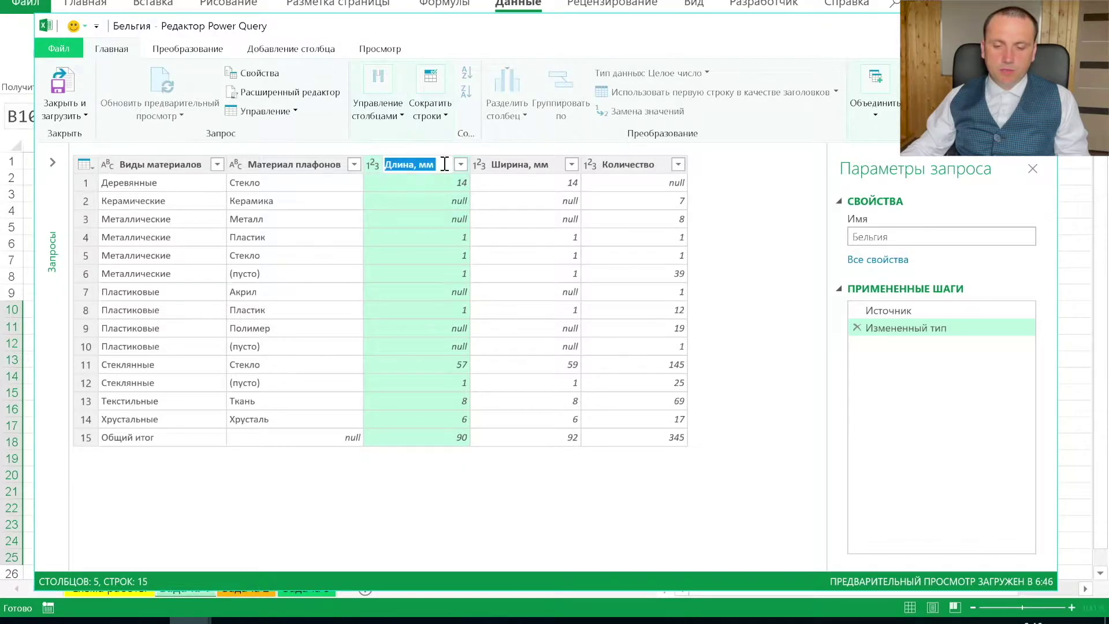
{"action": "left_click", "coordinate": [444, 164]}
{"action": "key", "text": "Return"}
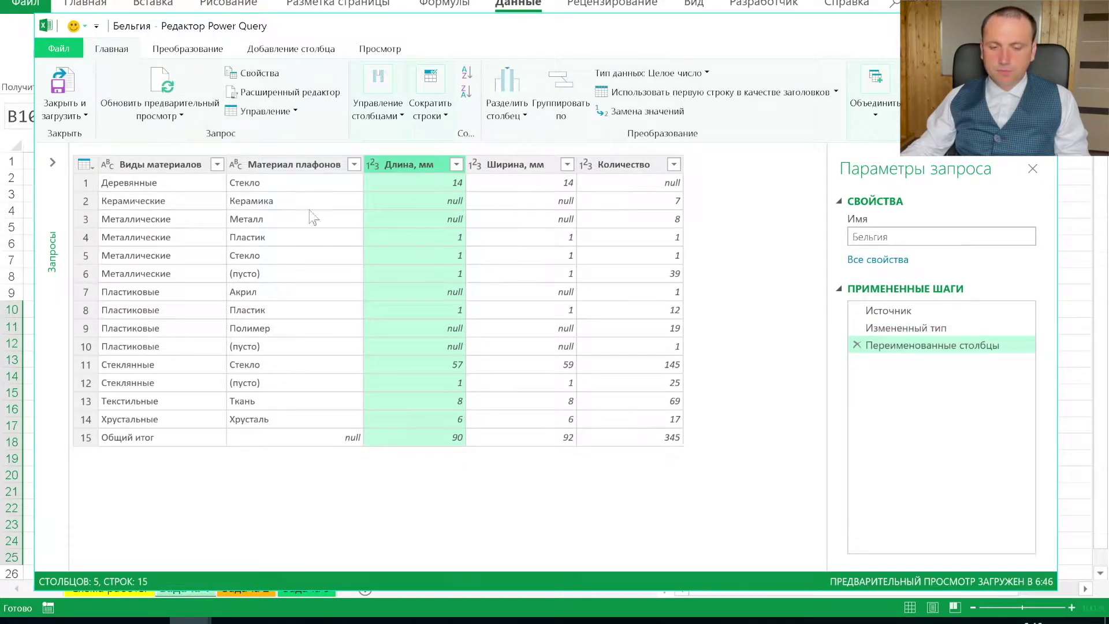
Close the editor and load the Бельгия query to the workbook as a connection only
{"action": "left_click", "coordinate": [79, 116]}
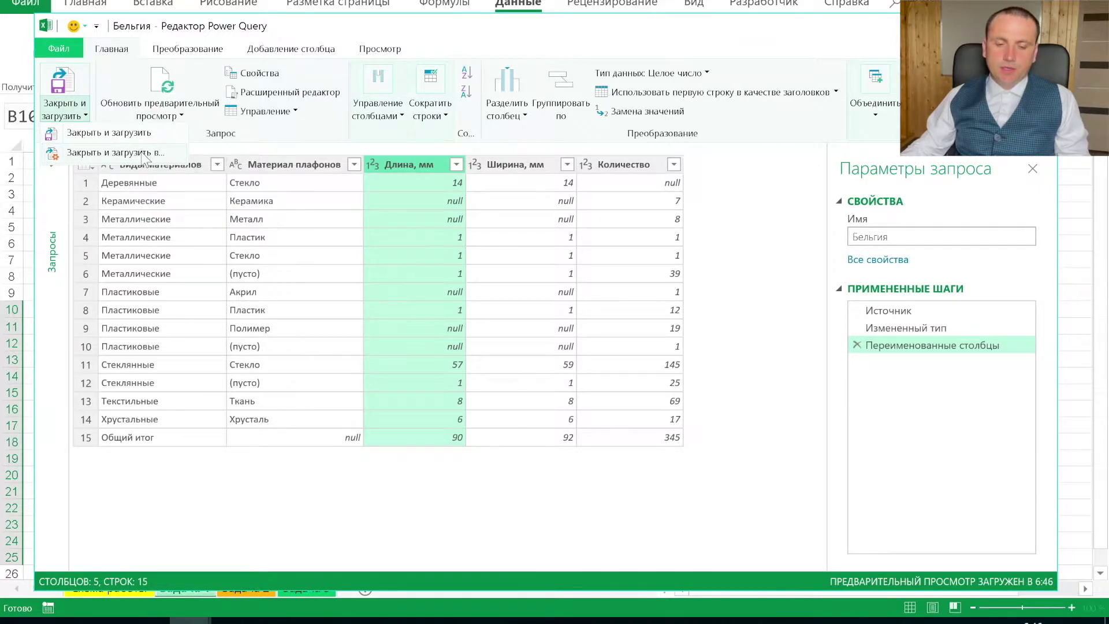
{"action": "left_click", "coordinate": [144, 153]}
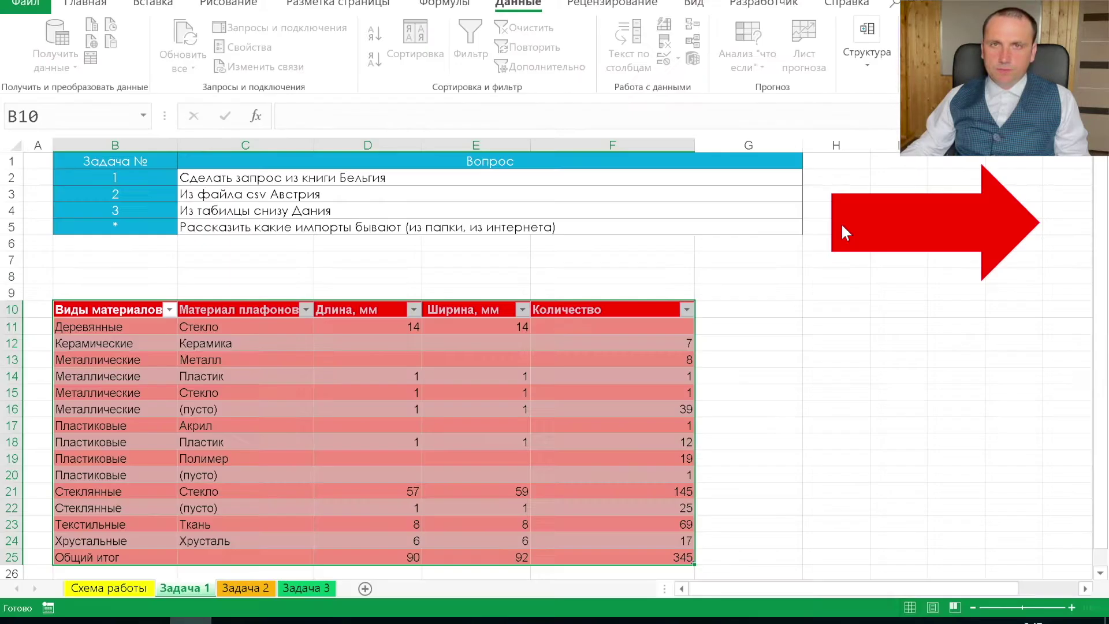
{"action": "left_click", "coordinate": [694, 325]}
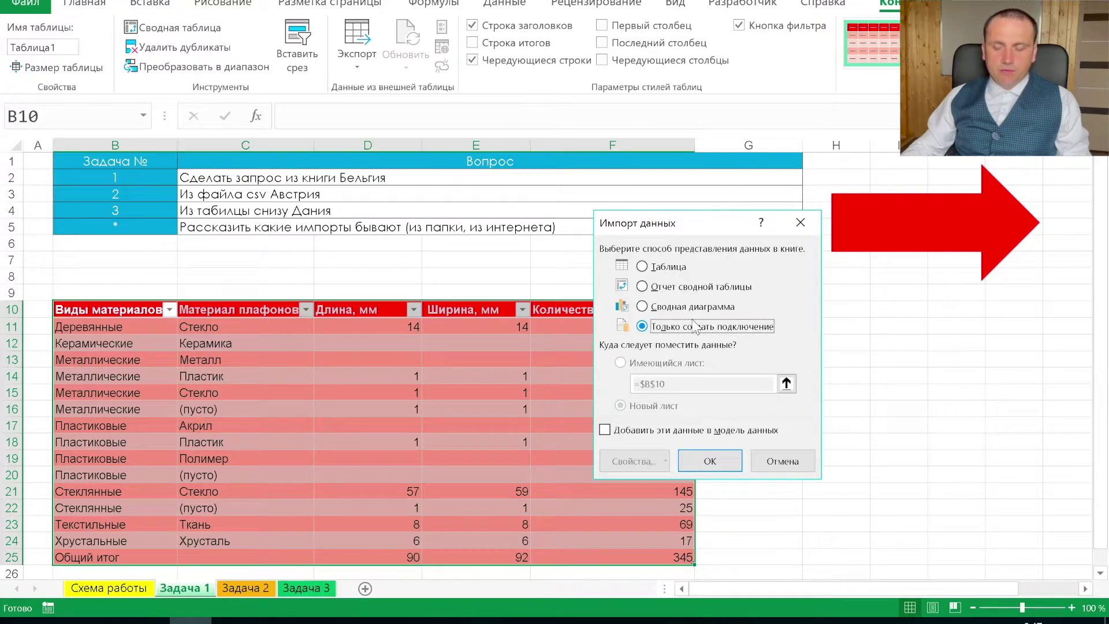
{"action": "left_click", "coordinate": [710, 461]}
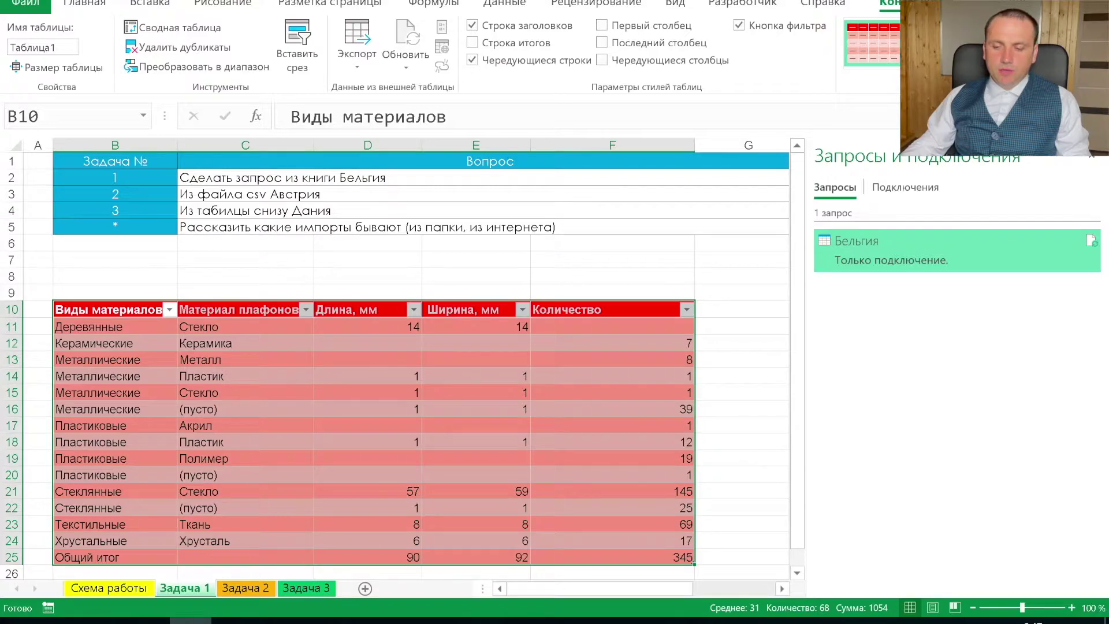
Close the list of workbook queries and connections and display it again
{"action": "left_click", "coordinate": [231, 408]}
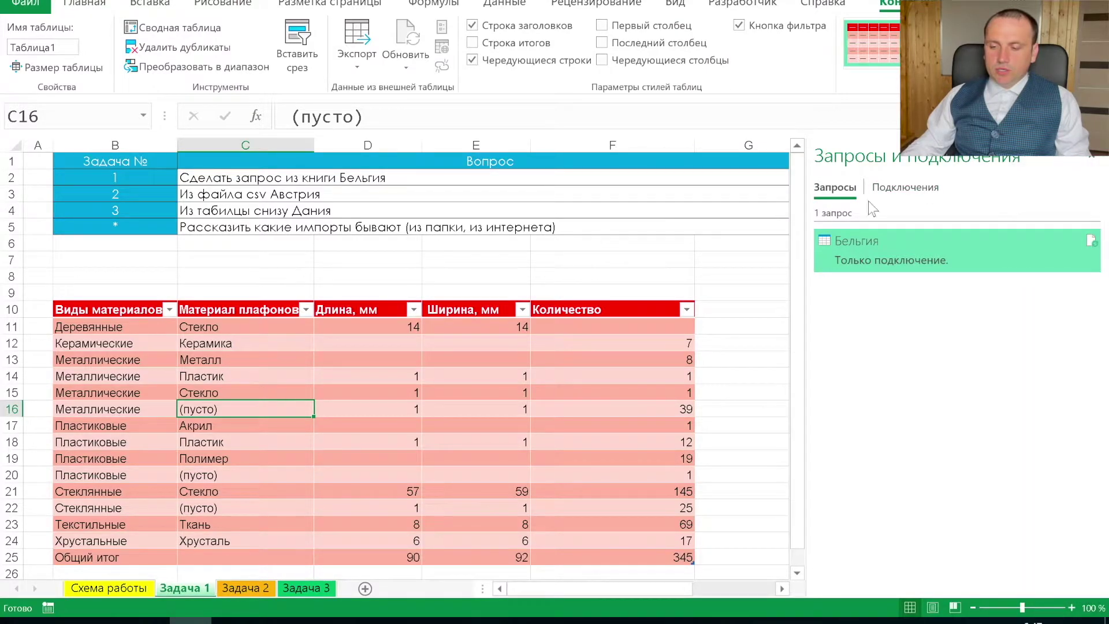
{"action": "left_click", "coordinate": [1094, 164]}
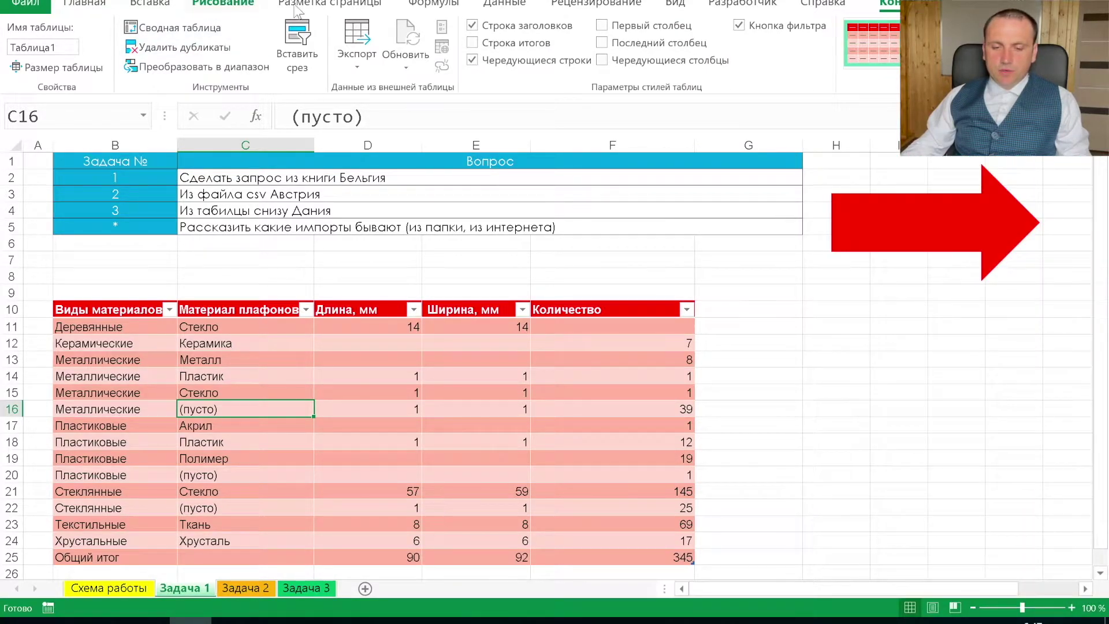
{"action": "left_click", "coordinate": [498, 6]}
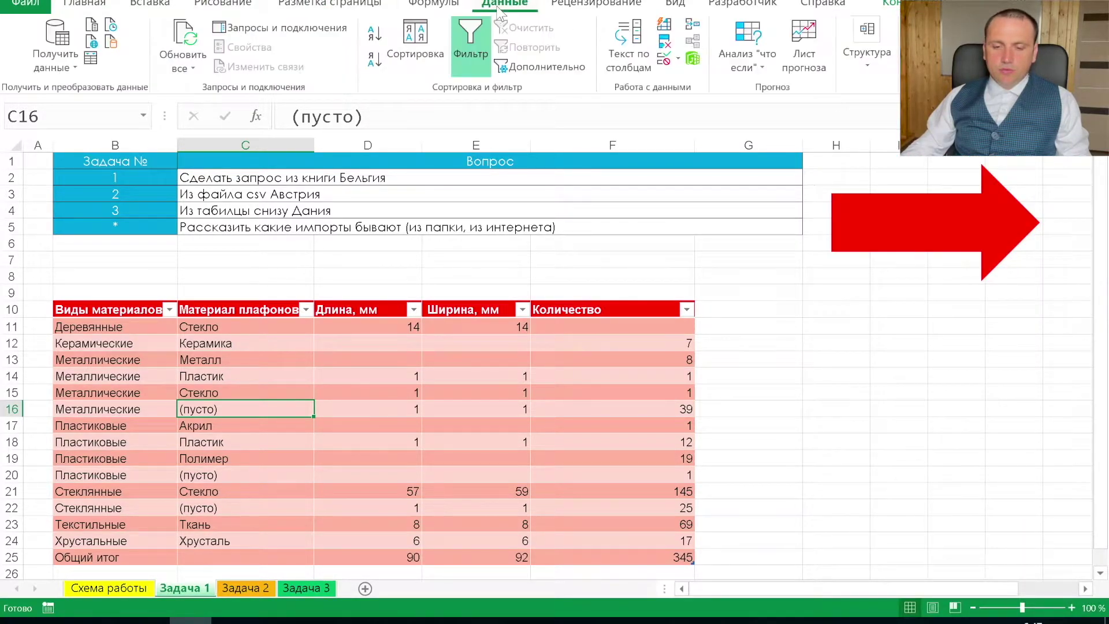
{"action": "left_click", "coordinate": [305, 38]}
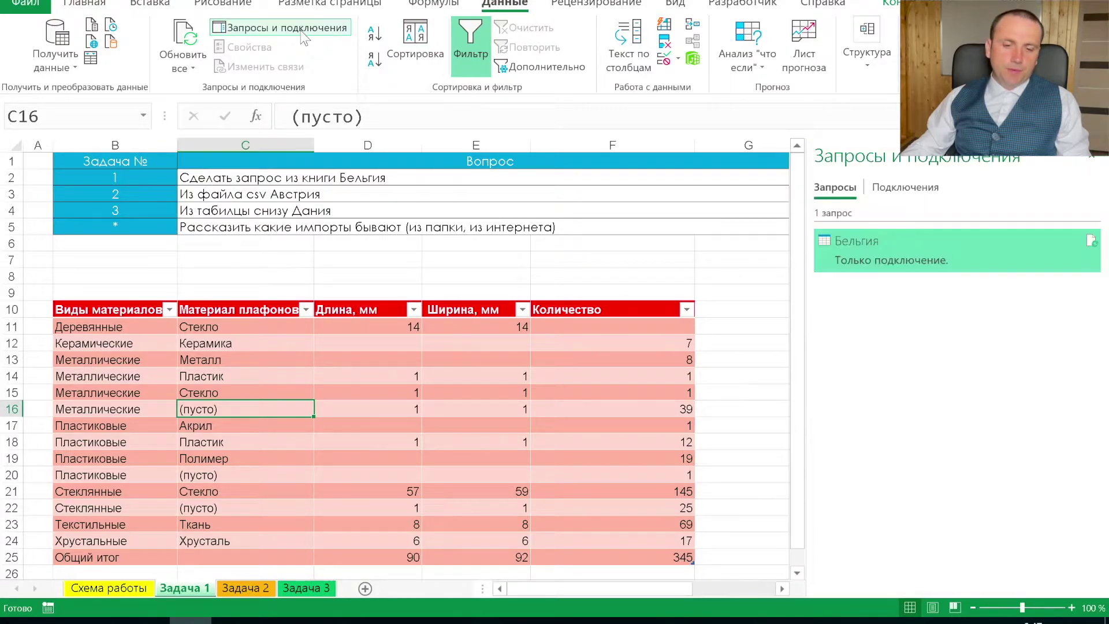
From empty cell B8, import the Excel workbook Бельгия from the desktop folder "Для записи"
{"action": "left_click", "coordinate": [128, 275]}
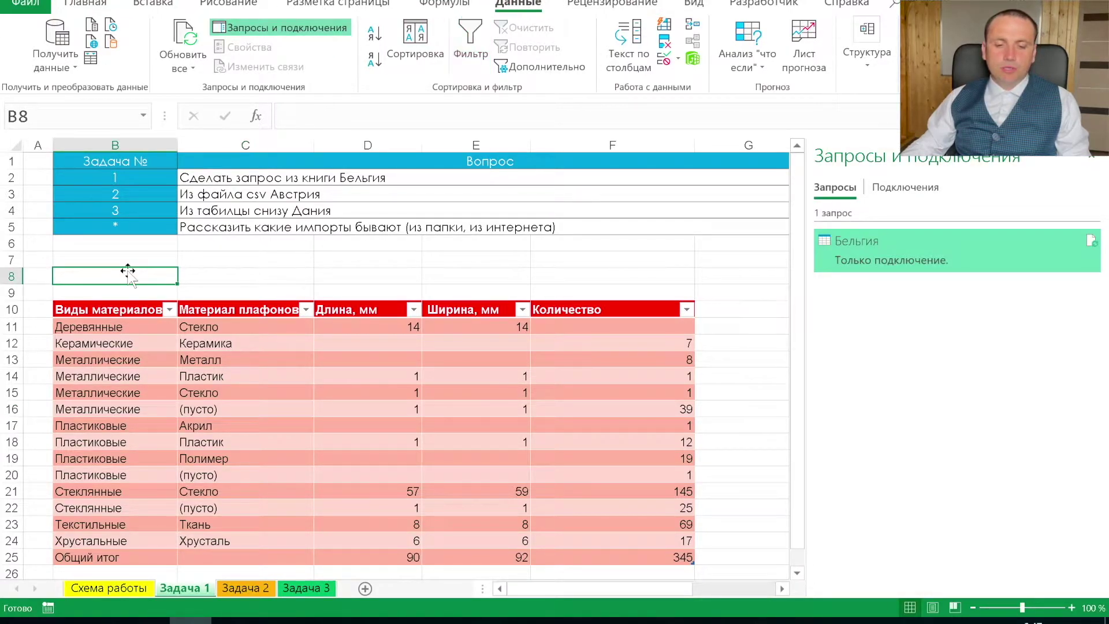
{"action": "scroll", "coordinate": [347, 5], "scroll_direction": "up", "scroll_amount": 4}
{"action": "left_click", "coordinate": [504, 7]}
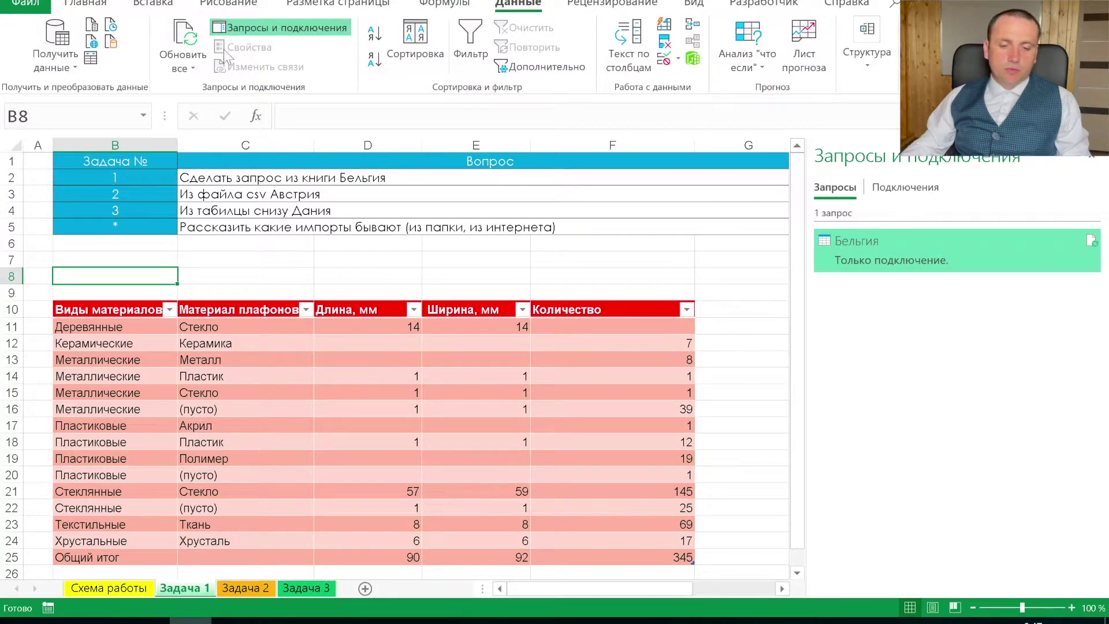
{"action": "left_click", "coordinate": [72, 69]}
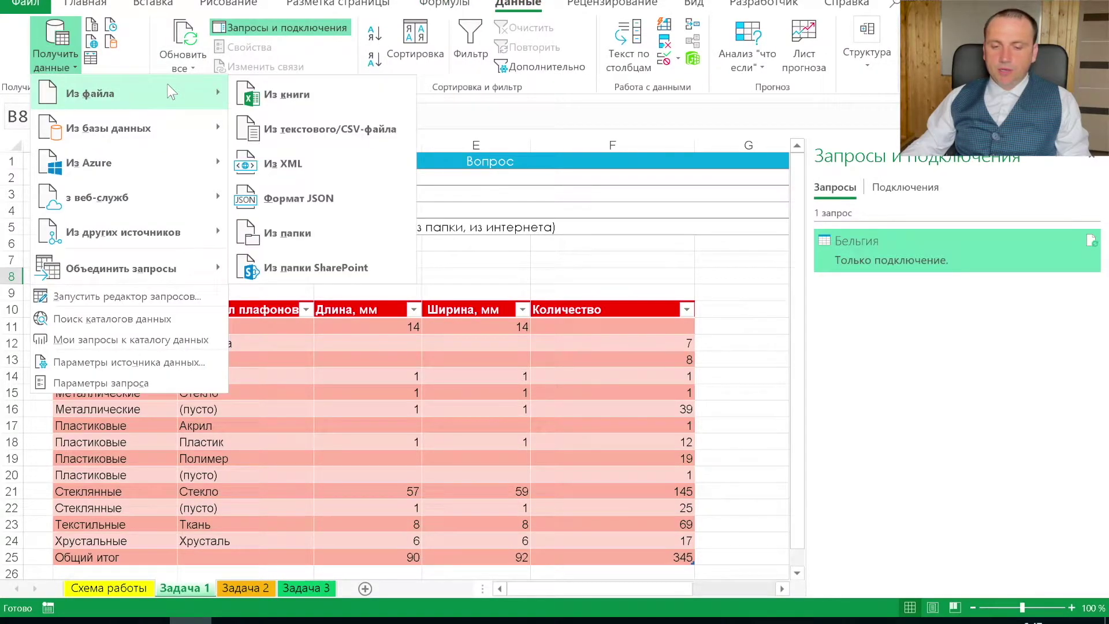
{"action": "left_click", "coordinate": [280, 92]}
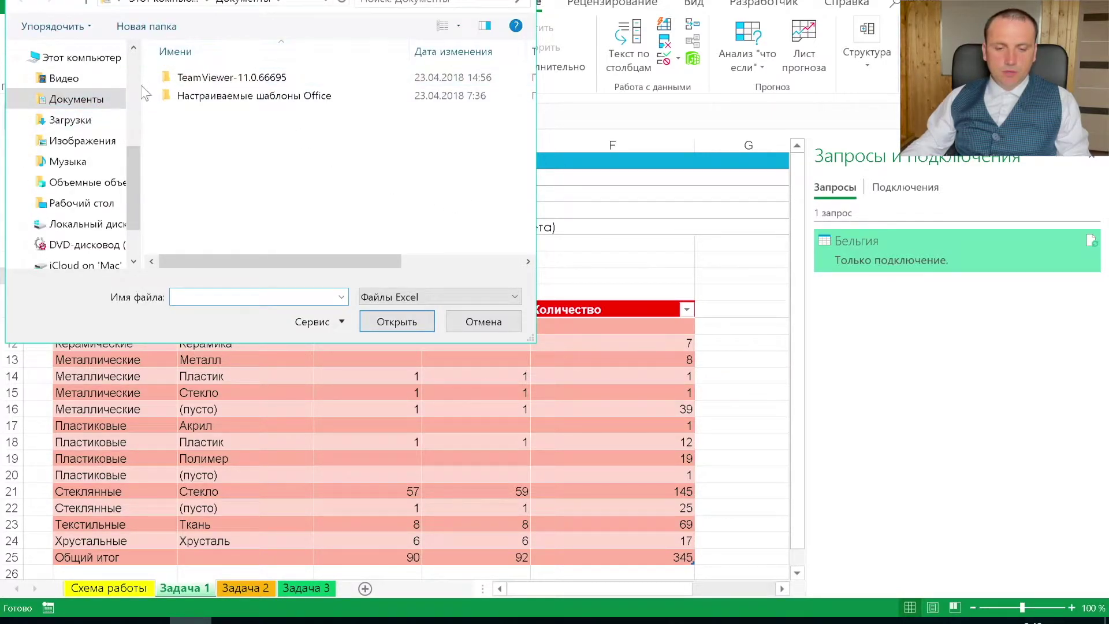
{"action": "left_click", "coordinate": [81, 202]}
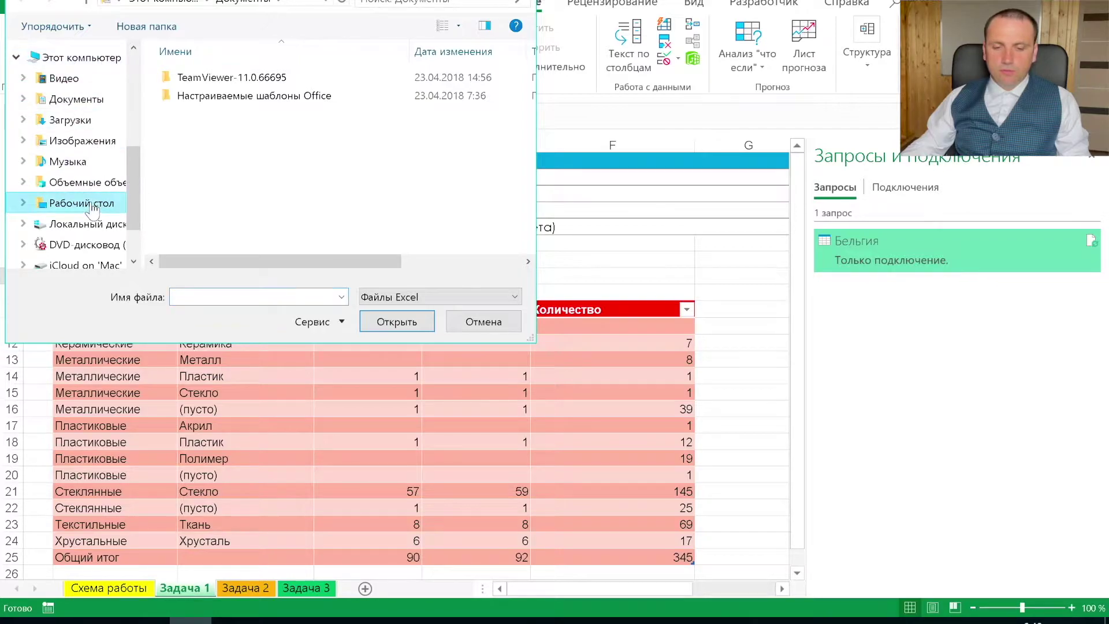
{"action": "double_click", "coordinate": [209, 77]}
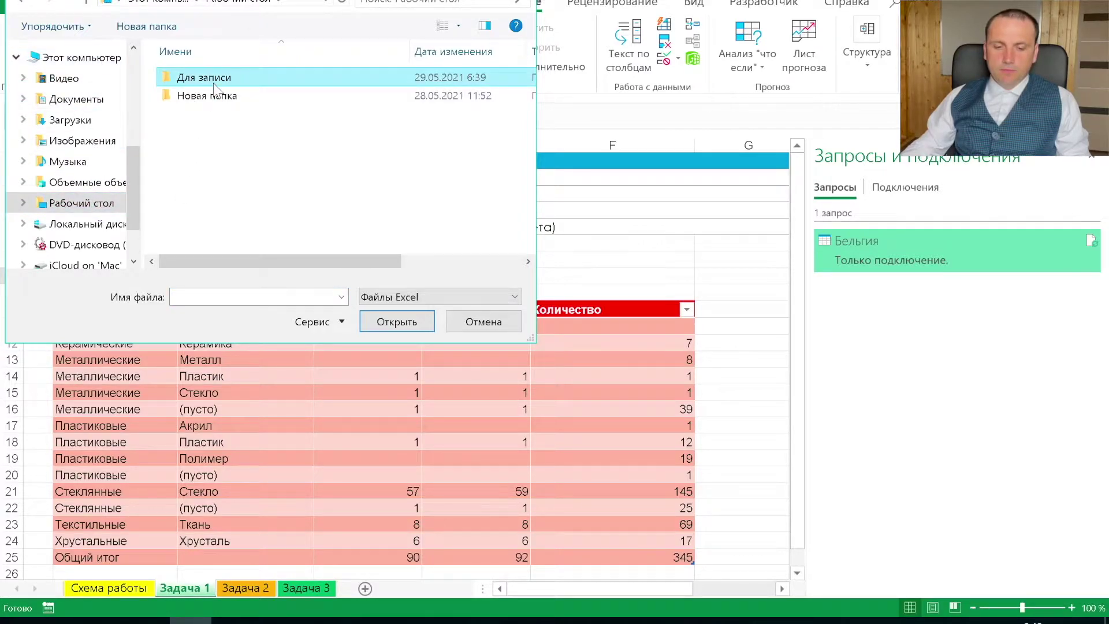
{"action": "left_click", "coordinate": [218, 85]}
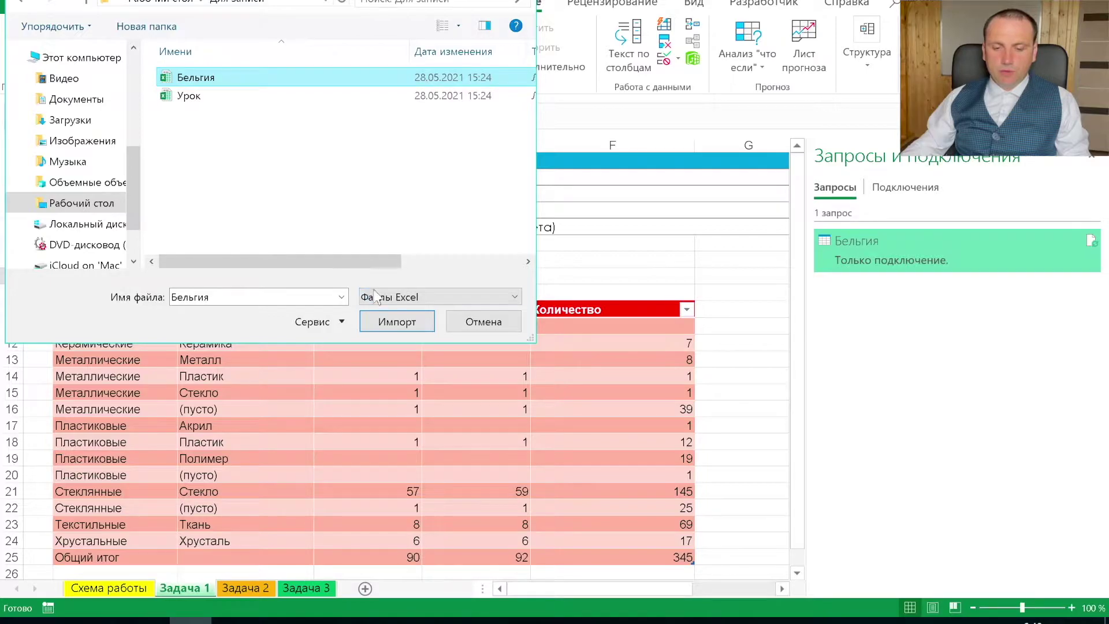
{"action": "left_click", "coordinate": [397, 322]}
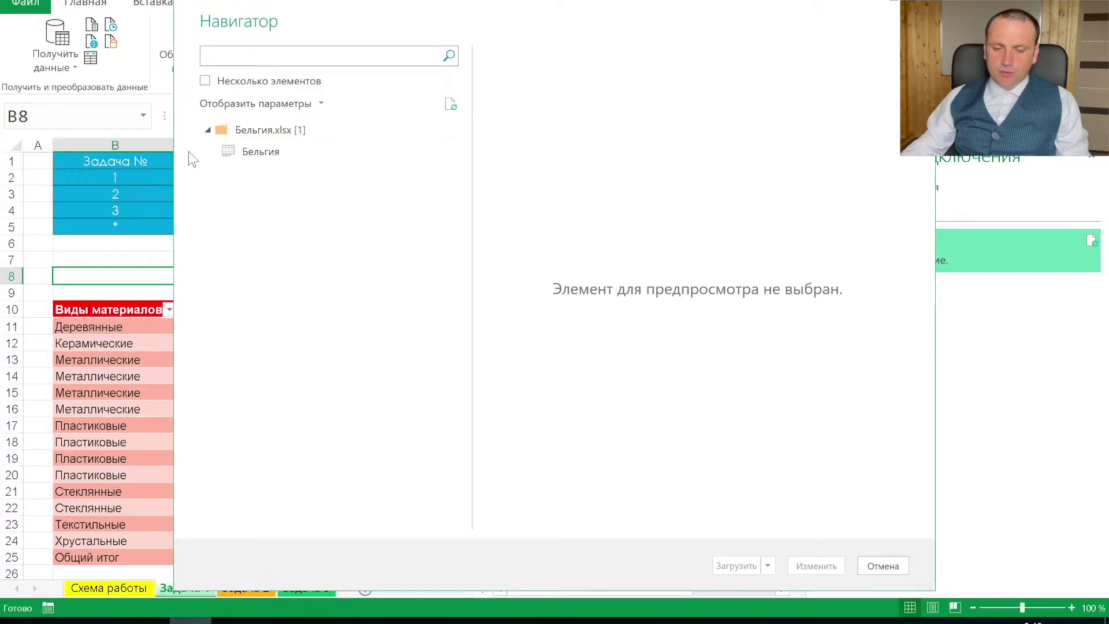
Choose the Бельгия sheet of Бельгия.xlsx as a single item and open it for editing in Power Query
{"action": "left_click", "coordinate": [262, 157]}
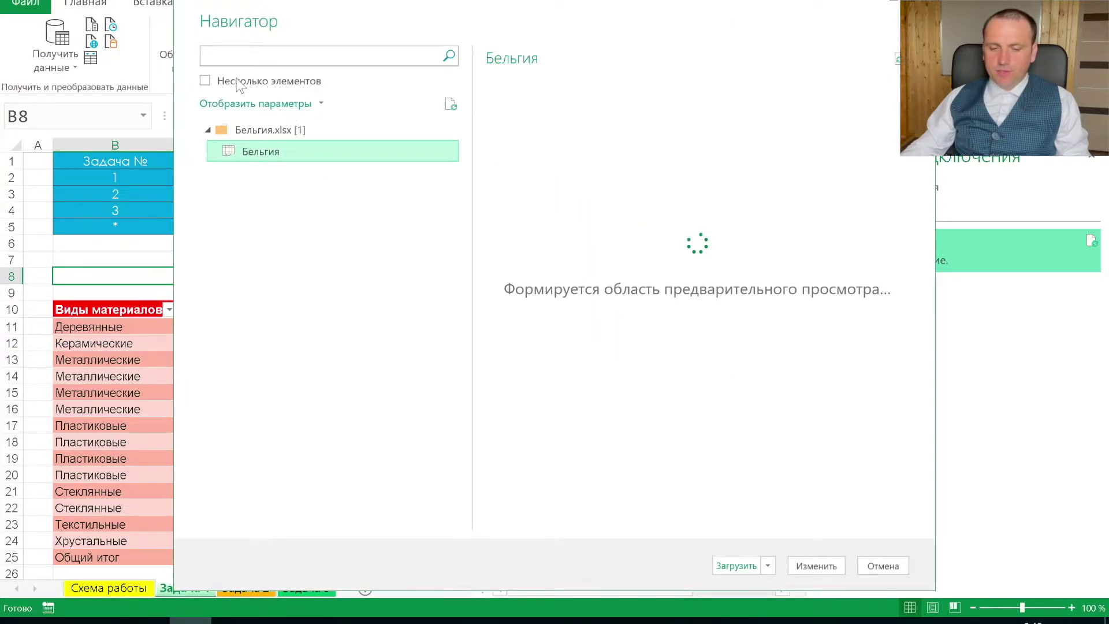
{"action": "left_click", "coordinate": [220, 84]}
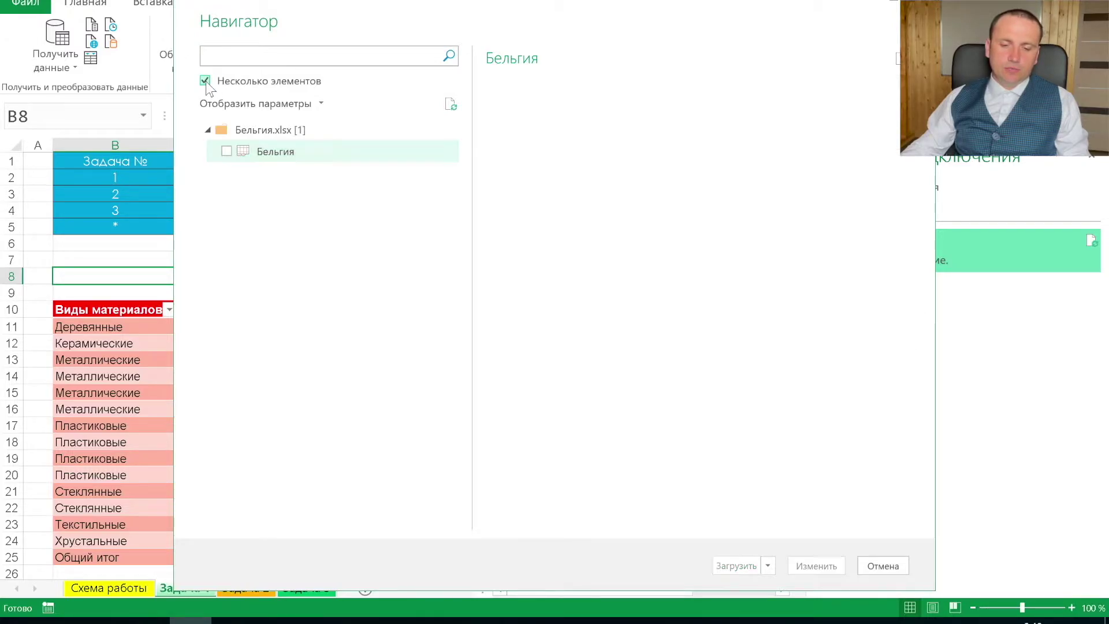
{"action": "left_click", "coordinate": [219, 84]}
{"action": "left_click", "coordinate": [282, 148]}
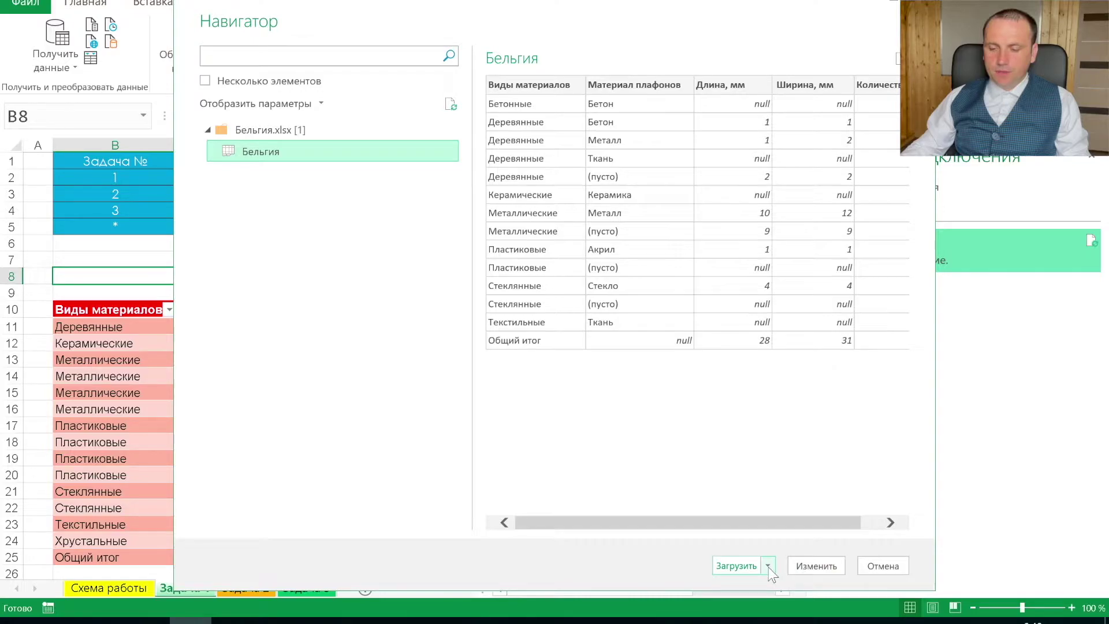
{"action": "left_click", "coordinate": [805, 563]}
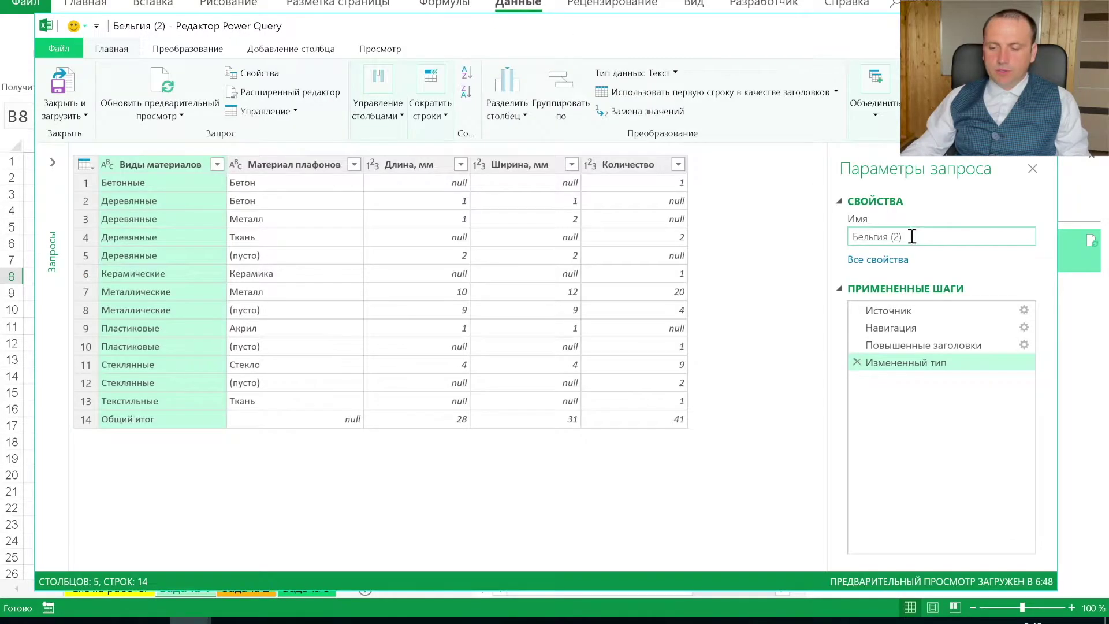
Name the new query Дания and load it as a connection only
{"action": "type", "text": "Дания"}
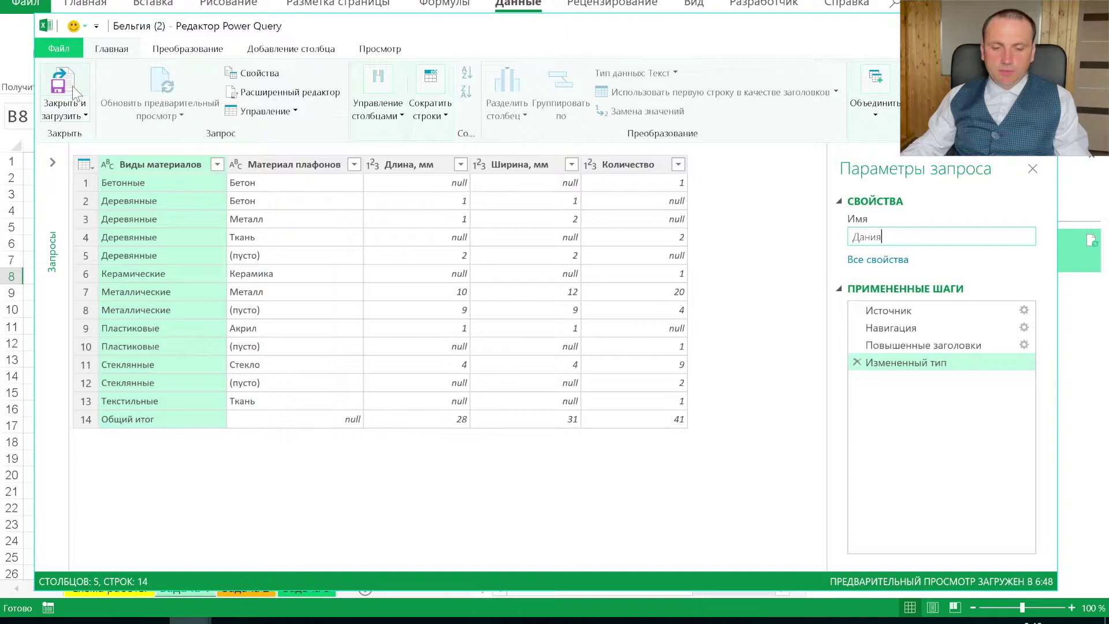
{"action": "left_click", "coordinate": [84, 116]}
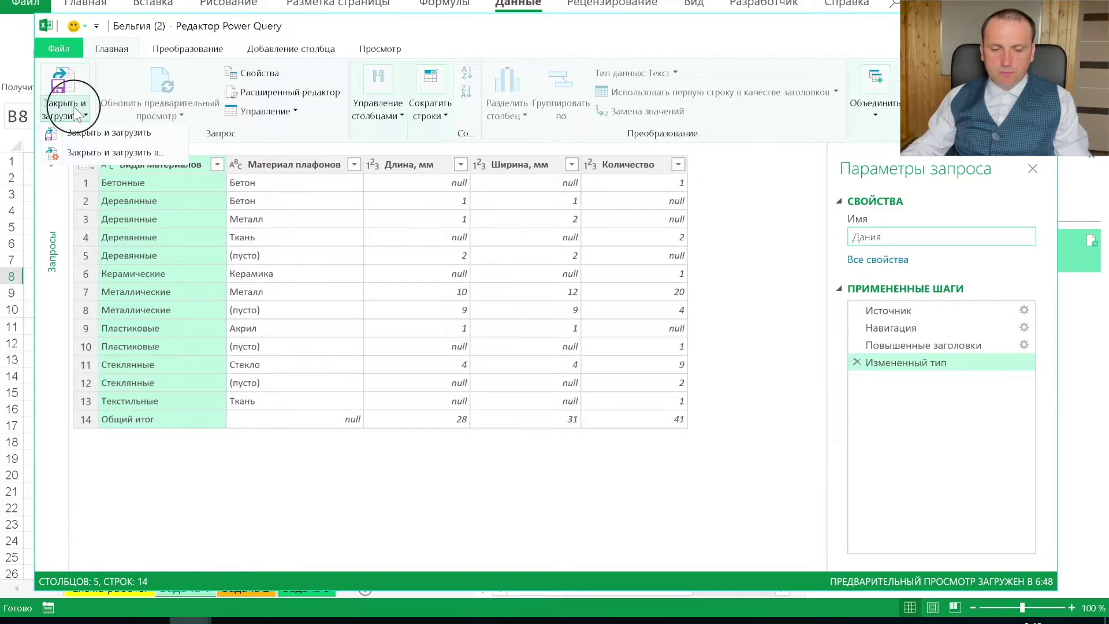
{"action": "left_click", "coordinate": [150, 151]}
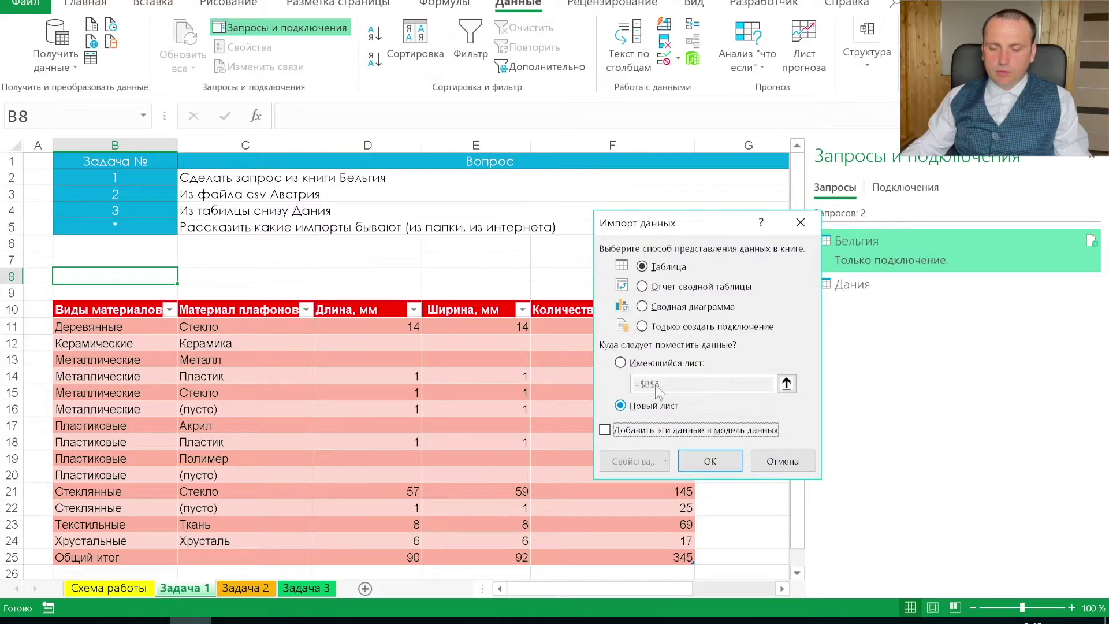
{"action": "left_click", "coordinate": [642, 327]}
{"action": "left_click", "coordinate": [710, 460]}
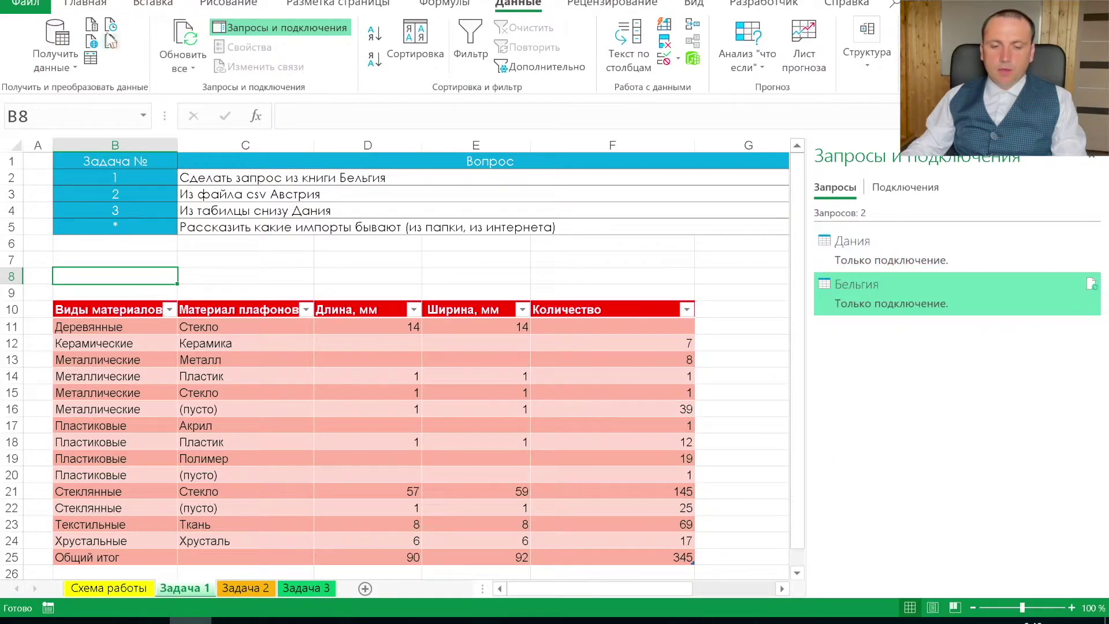
Import the CSV file Австрия from the desktop folder "Для записи" into the workbook
{"action": "left_click", "coordinate": [56, 58]}
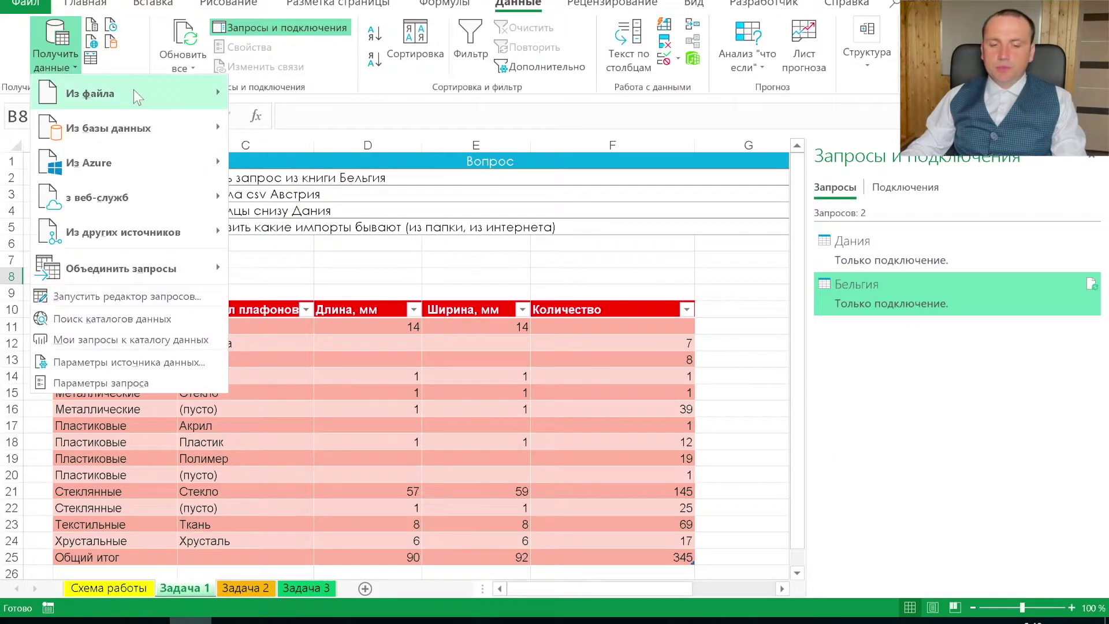
{"action": "mouse_move", "coordinate": [90, 93]}
{"action": "left_click", "coordinate": [374, 127]}
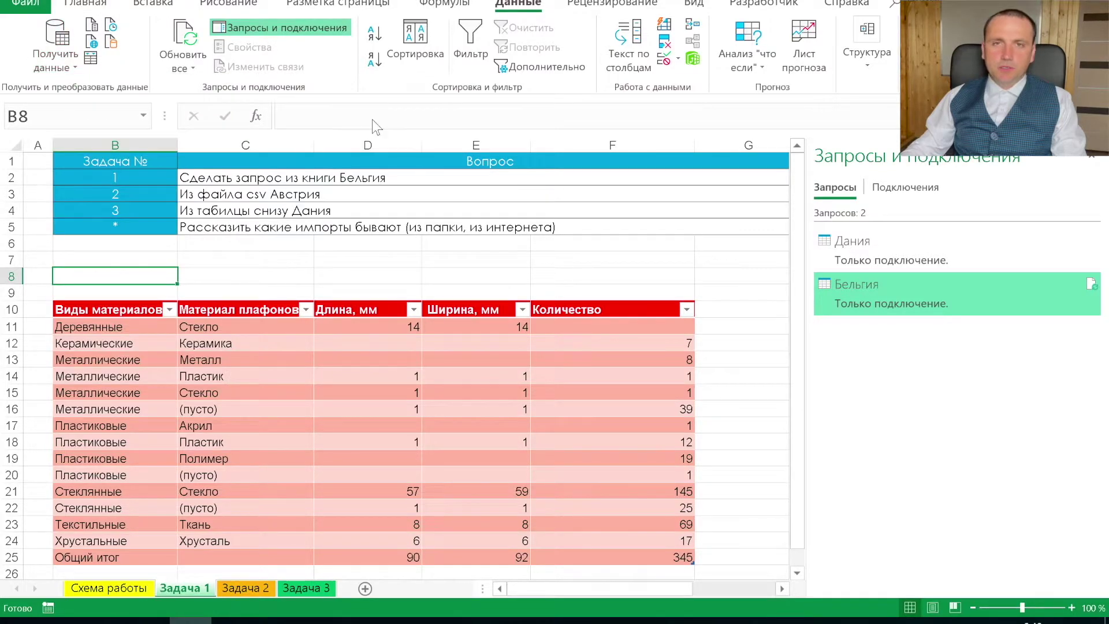
{"action": "left_click", "coordinate": [213, 75]}
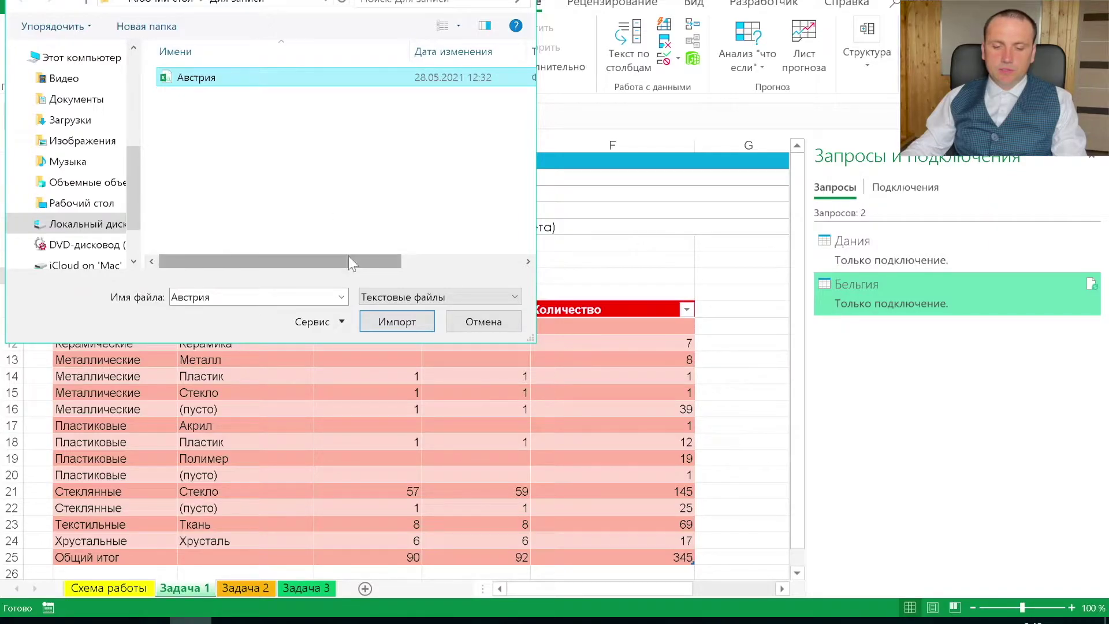
{"action": "left_click", "coordinate": [396, 313]}
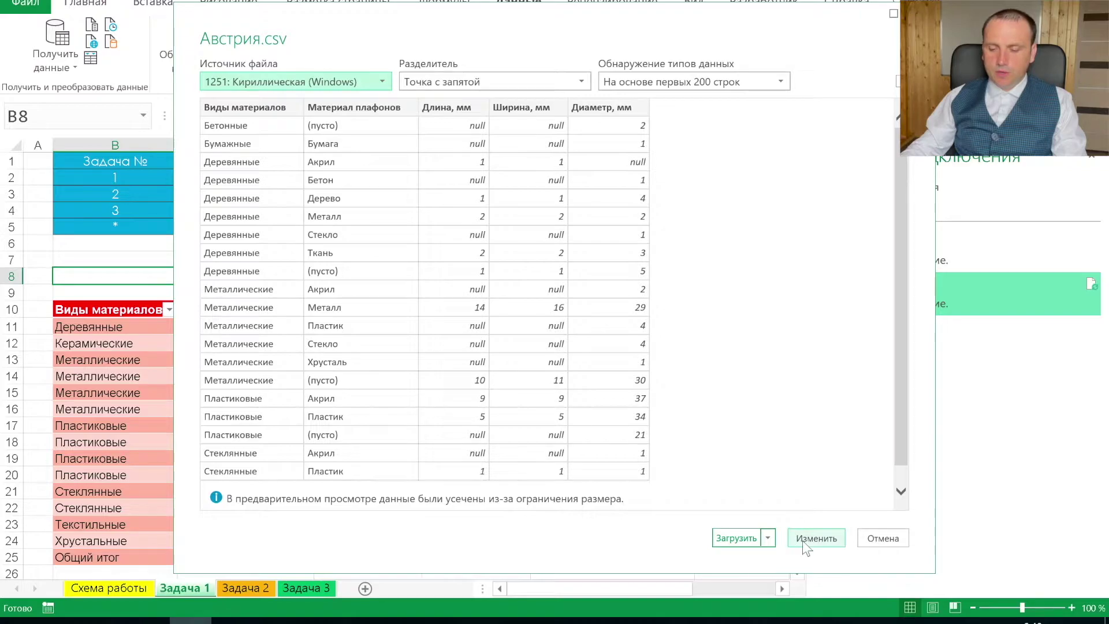
Load the Австрия.csv data as a connection only, without editing it in Power Query
{"action": "left_click", "coordinate": [768, 538]}
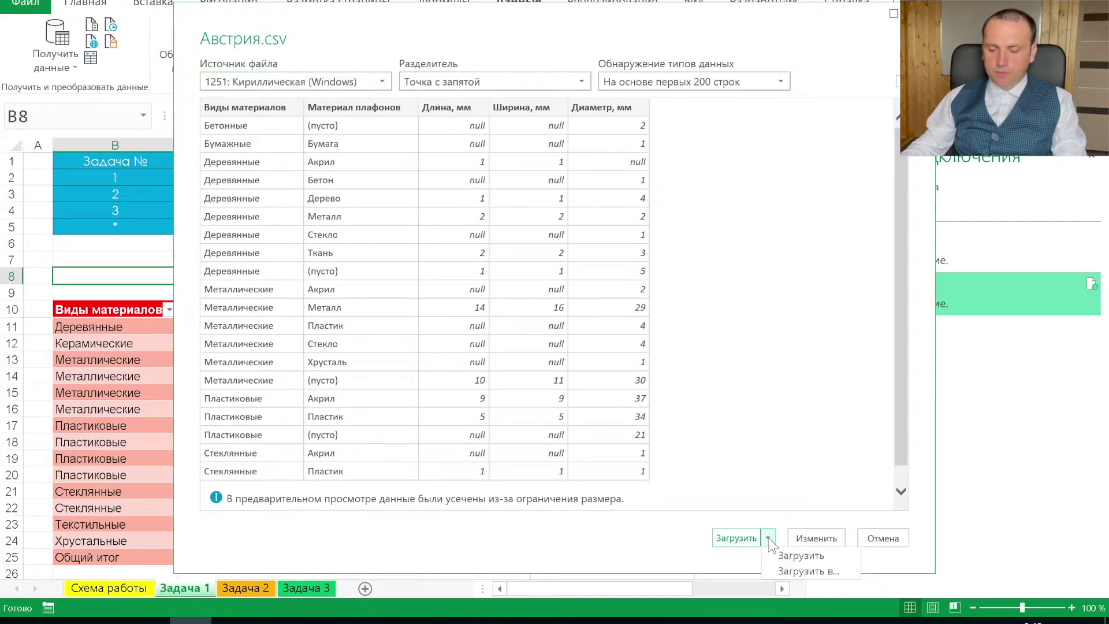
{"action": "left_click", "coordinate": [831, 572]}
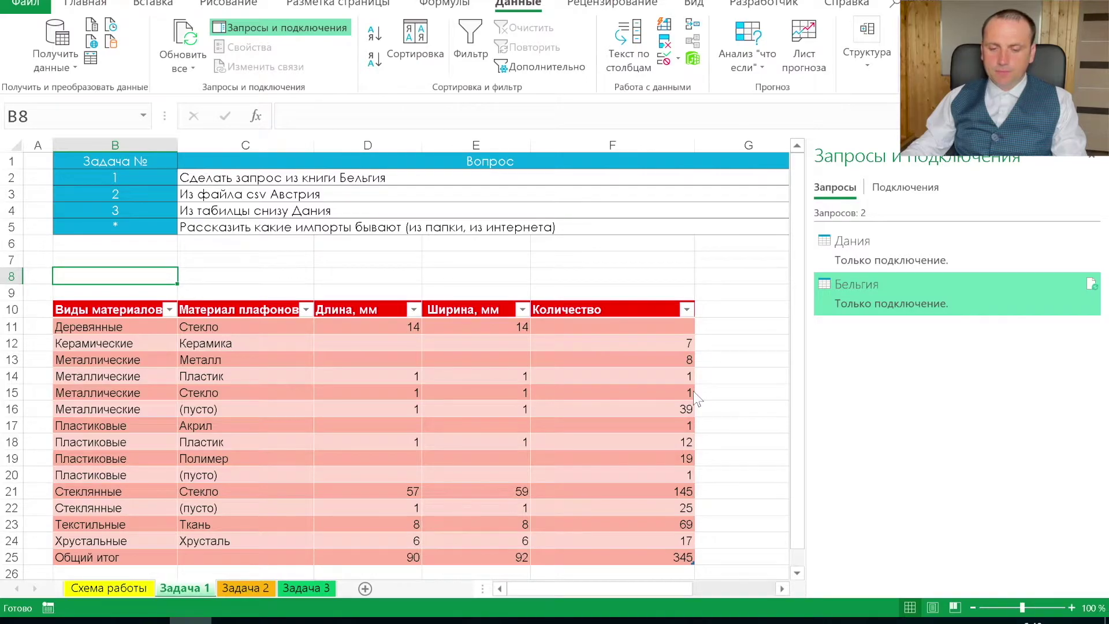
{"action": "left_click", "coordinate": [659, 327]}
{"action": "left_click", "coordinate": [713, 461]}
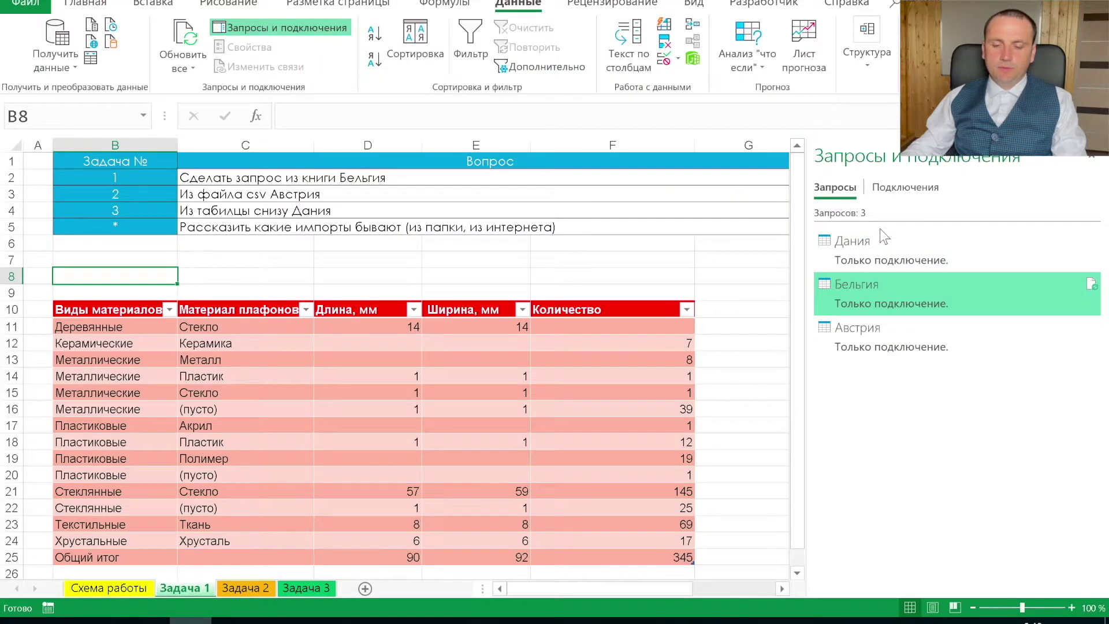
{"action": "left_click", "coordinate": [260, 263]}
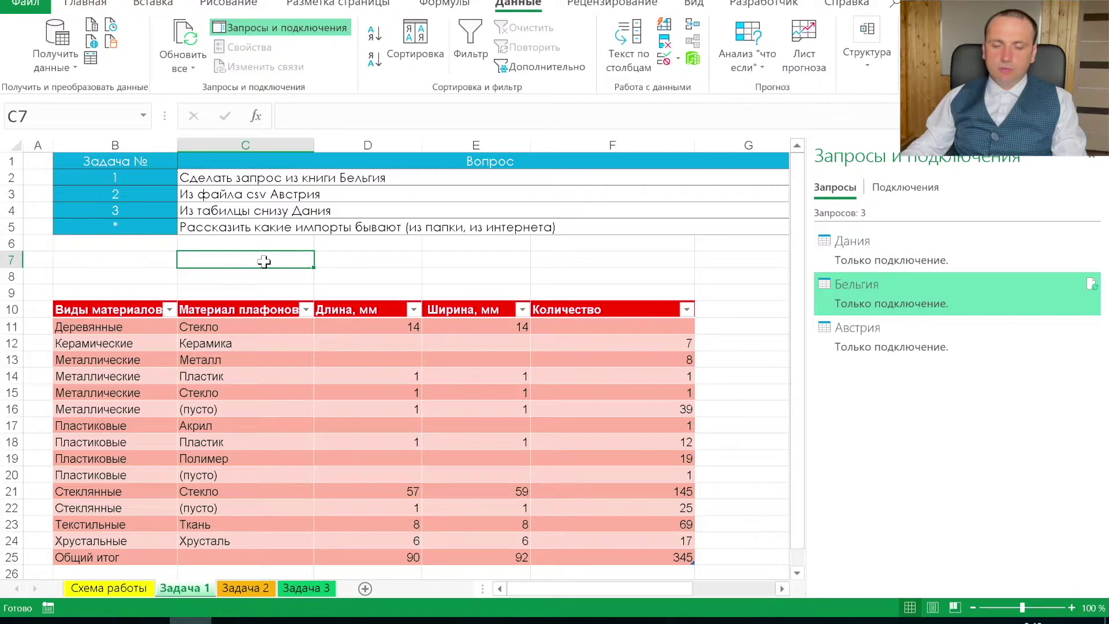
{"action": "left_click", "coordinate": [255, 227]}
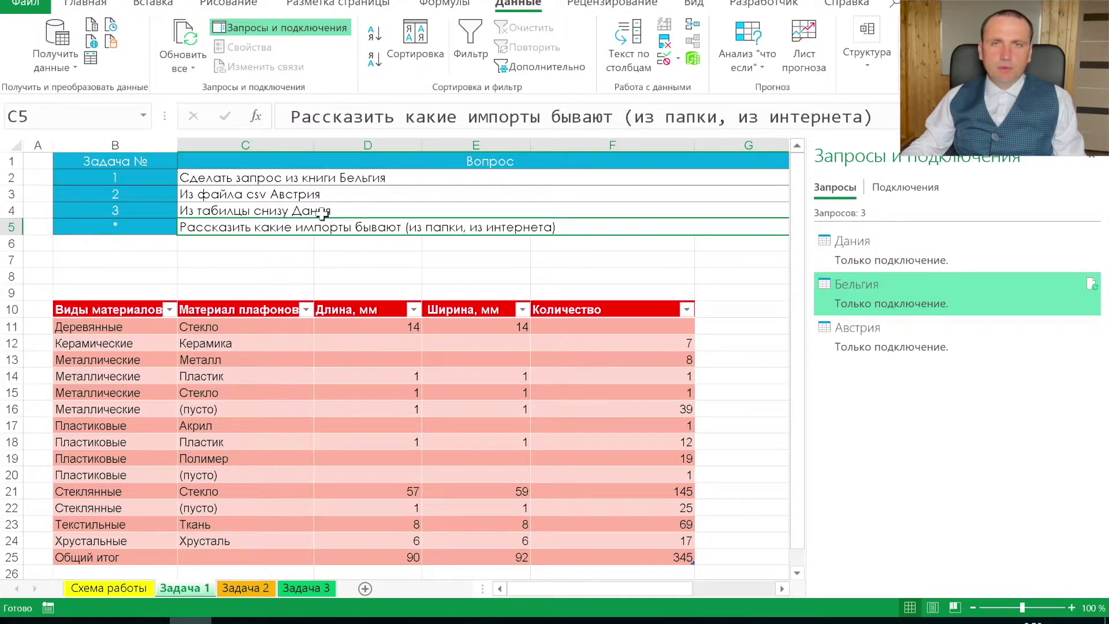
{"action": "left_click", "coordinate": [323, 195]}
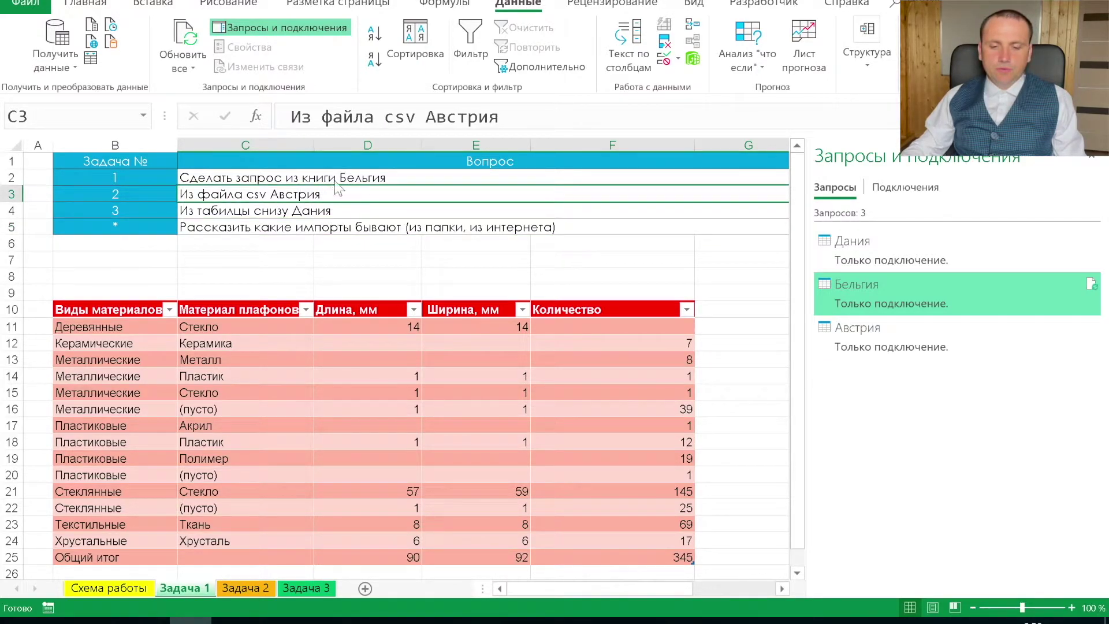
{"action": "left_click", "coordinate": [332, 179]}
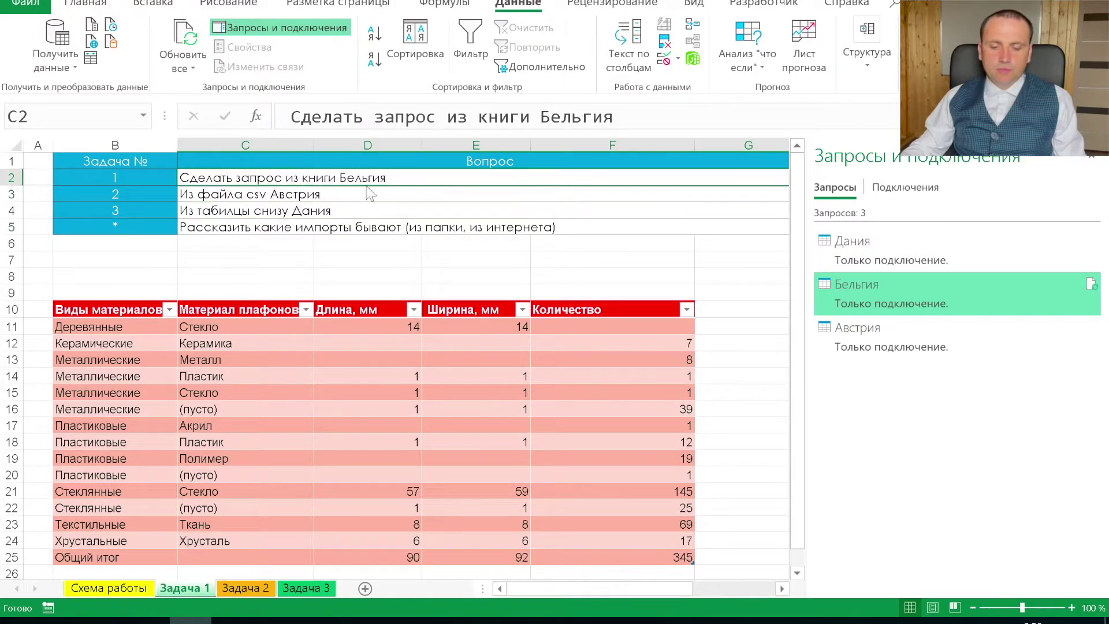
On the sheet Задача 2, close the list of queries and connections and select empty cell B8 at 90% zoom
{"action": "left_click", "coordinate": [245, 588]}
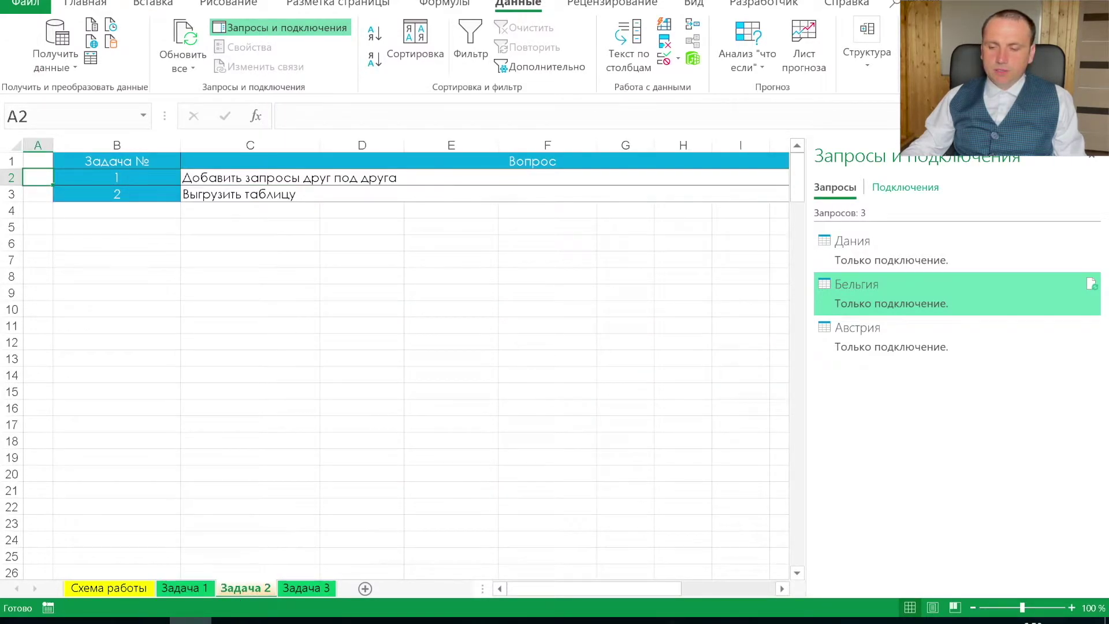
{"action": "left_click", "coordinate": [471, 372]}
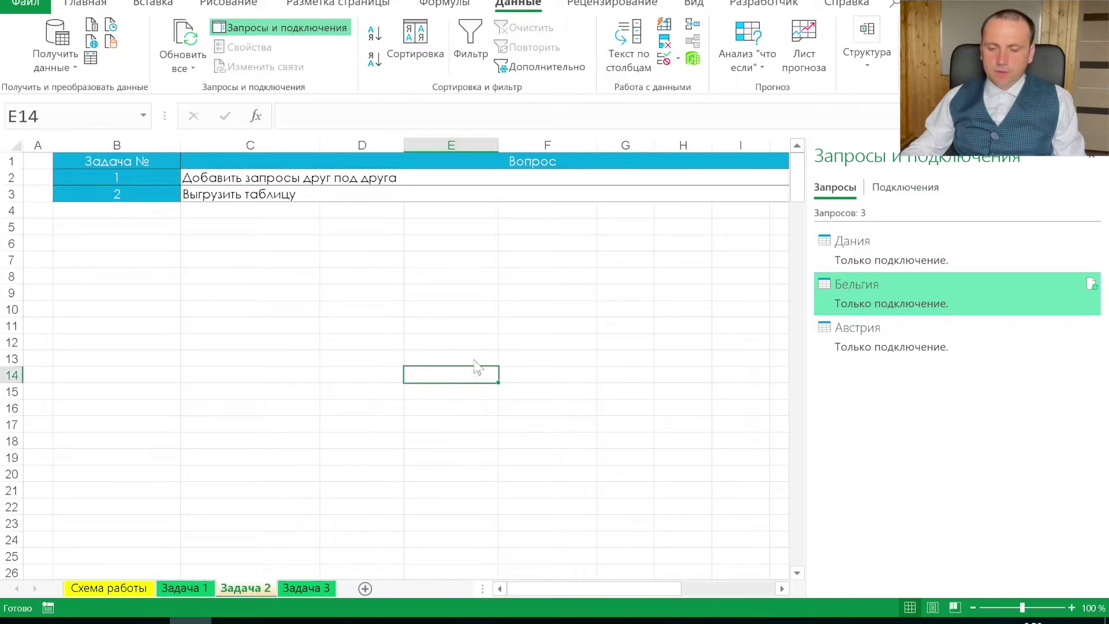
{"action": "left_click", "coordinate": [1089, 157]}
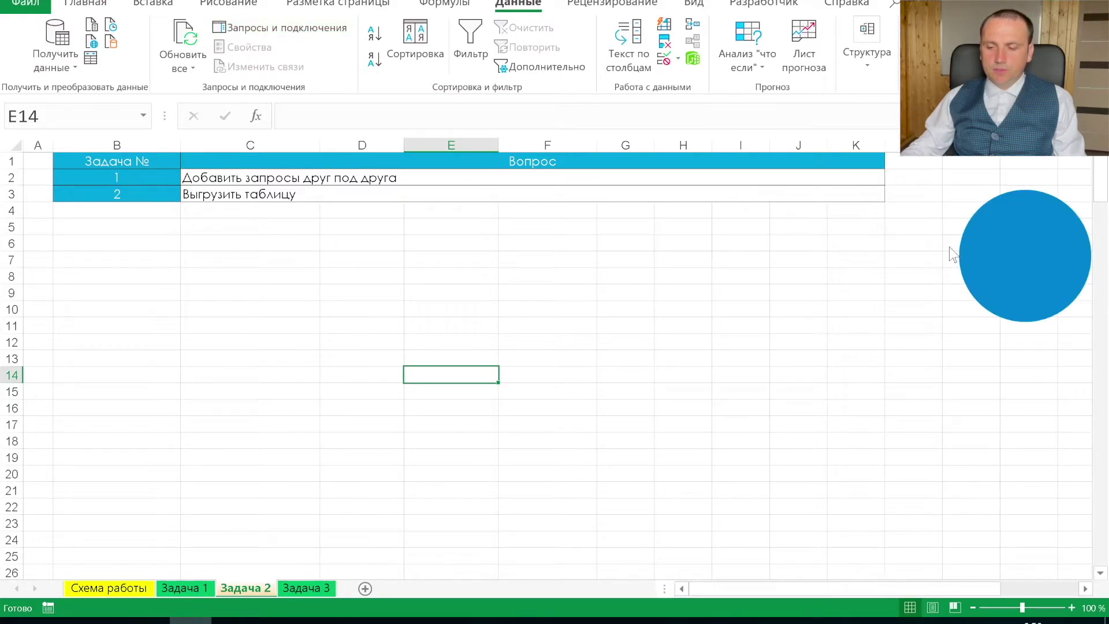
{"action": "scroll", "coordinate": [930, 283], "scroll_direction": "right", "scroll_amount": 5}
{"action": "scroll", "coordinate": [930, 283], "scroll_direction": "left", "scroll_amount": 5}
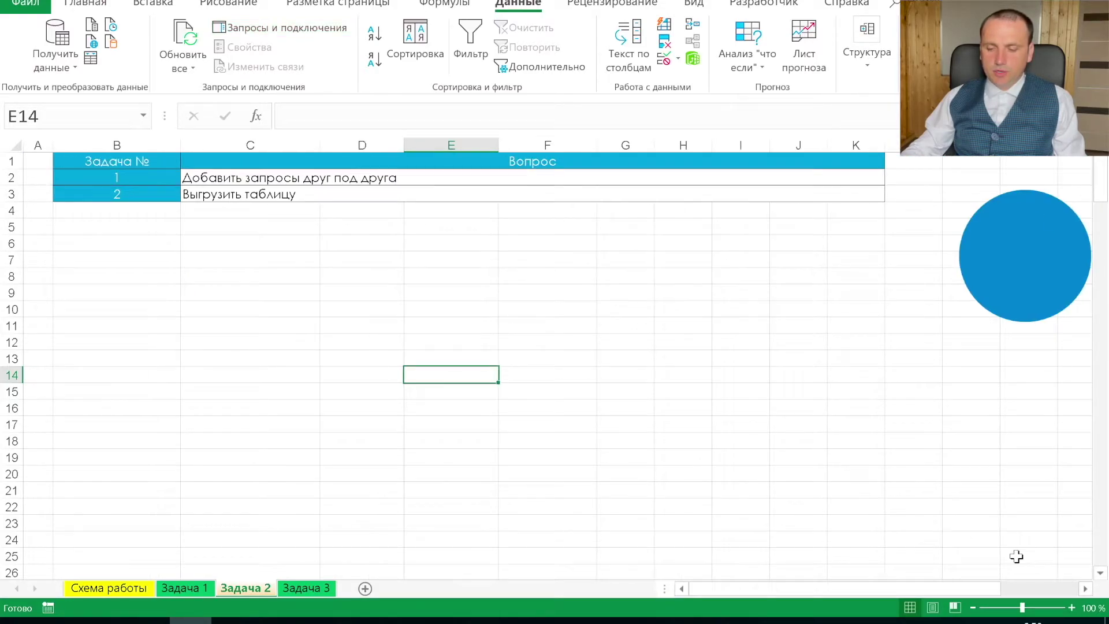
{"action": "left_click", "coordinate": [973, 608]}
{"action": "left_click", "coordinate": [136, 265]}
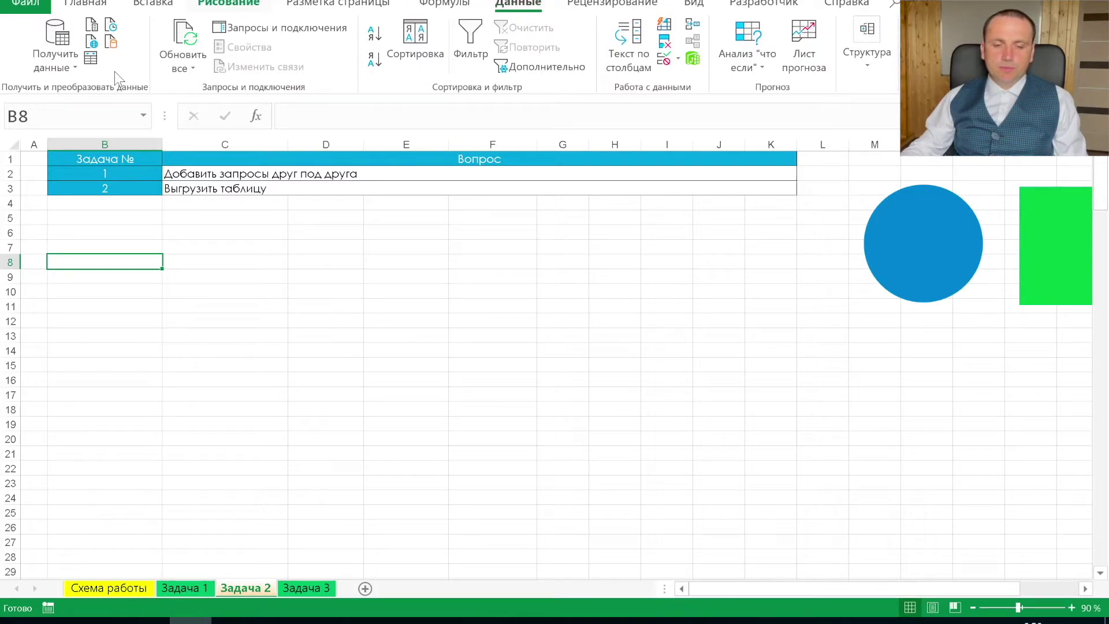
Create an append query of three or more tables that stacks Дания, Бельгия and Австрия in that order
{"action": "left_click", "coordinate": [71, 67]}
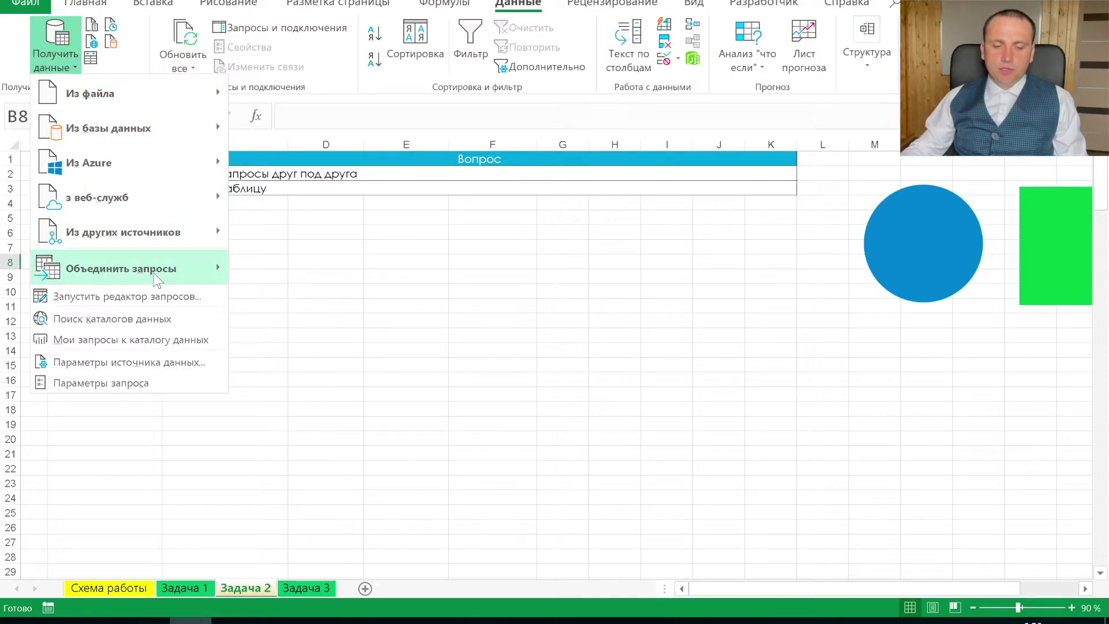
{"action": "mouse_move", "coordinate": [153, 271]}
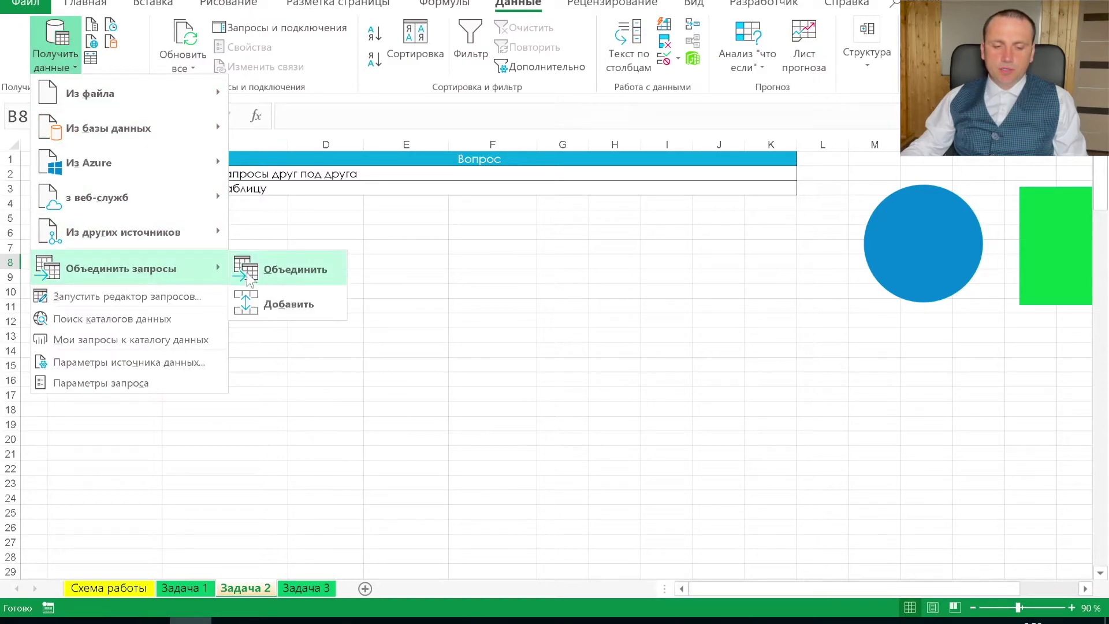
{"action": "left_click", "coordinate": [285, 300]}
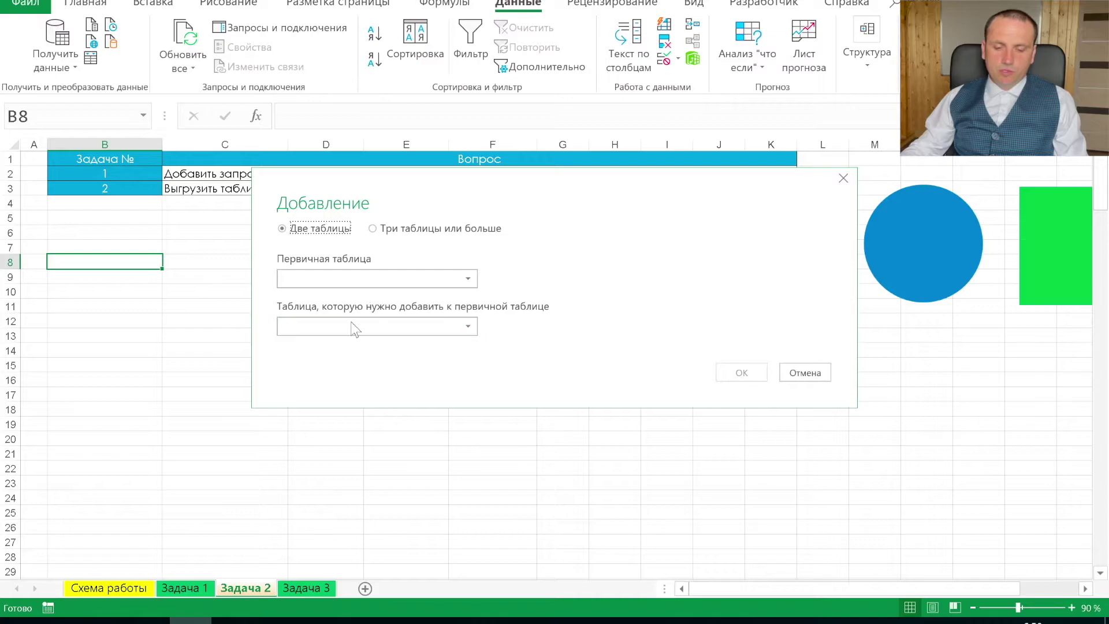
{"action": "left_click", "coordinate": [384, 229]}
{"action": "left_click", "coordinate": [380, 282]}
{"action": "left_click", "coordinate": [557, 355]}
{"action": "left_click", "coordinate": [393, 298]}
{"action": "left_click", "coordinate": [548, 355]}
{"action": "left_click", "coordinate": [384, 314]}
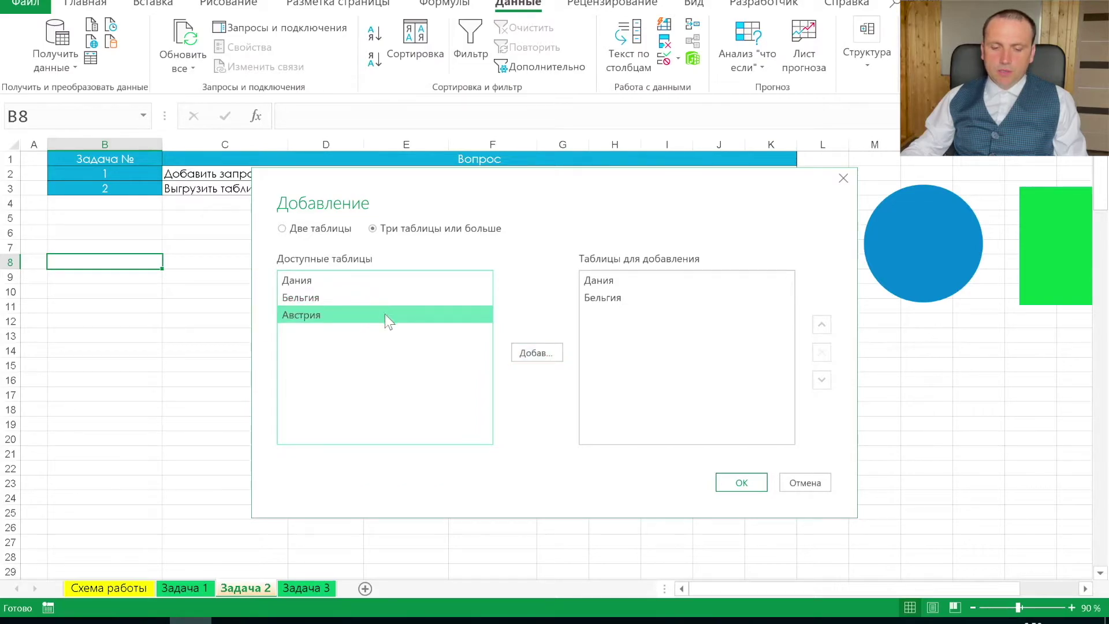
{"action": "left_click", "coordinate": [543, 355]}
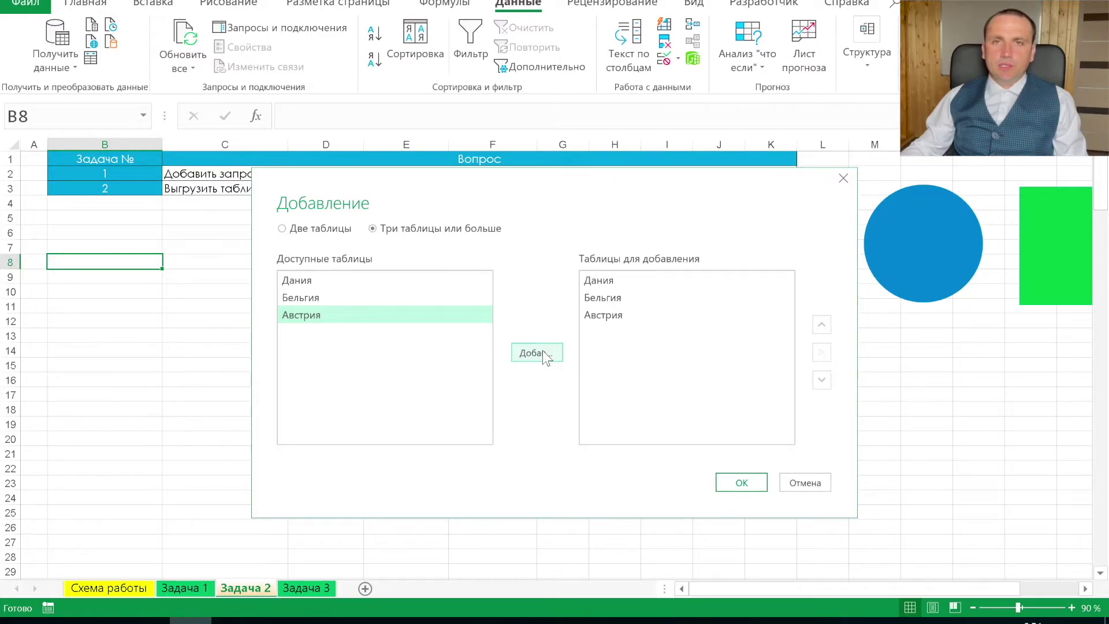
{"action": "key", "text": "Return"}
Name the appended query ВсеСтраныДобавление and load it as a table at cell B8 of the existing sheet
{"action": "mouse_move", "coordinate": [819, 224]}
{"action": "left_mouse_down"}
{"action": "mouse_move", "coordinate": [822, 354]}
{"action": "mouse_move", "coordinate": [808, 415]}
{"action": "mouse_move", "coordinate": [788, 401]}
{"action": "mouse_move", "coordinate": [774, 267]}
{"action": "mouse_move", "coordinate": [797, 251]}
{"action": "mouse_move", "coordinate": [813, 212]}
{"action": "left_mouse_up"}
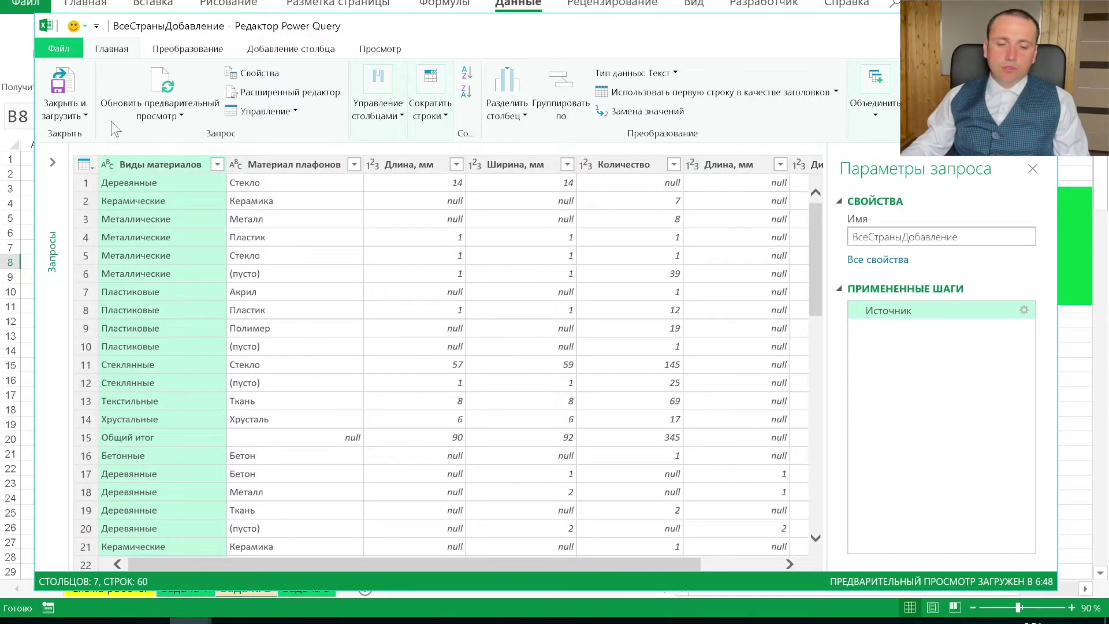
{"action": "left_click", "coordinate": [86, 116]}
{"action": "left_click", "coordinate": [144, 149]}
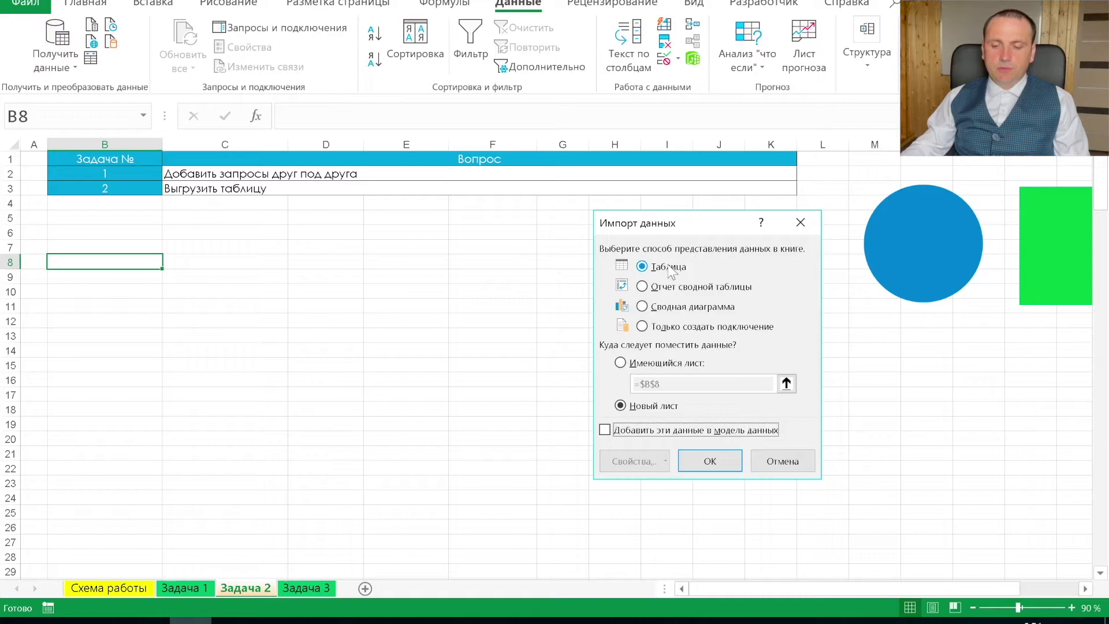
{"action": "left_click", "coordinate": [631, 363]}
{"action": "left_click", "coordinate": [634, 383]}
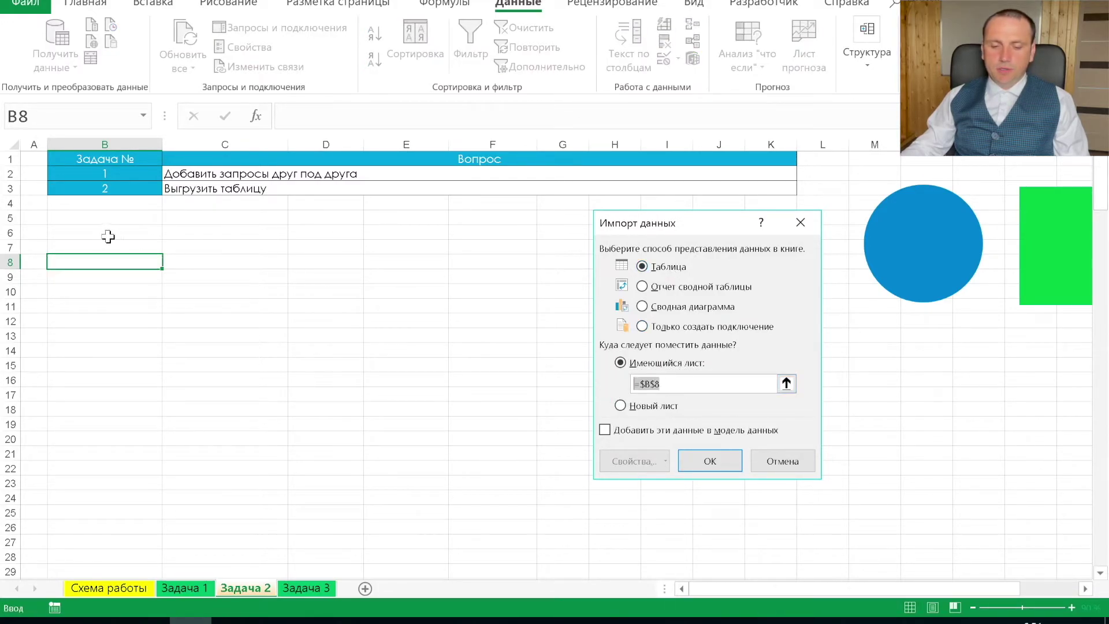
{"action": "left_click", "coordinate": [111, 259]}
{"action": "left_click", "coordinate": [701, 465]}
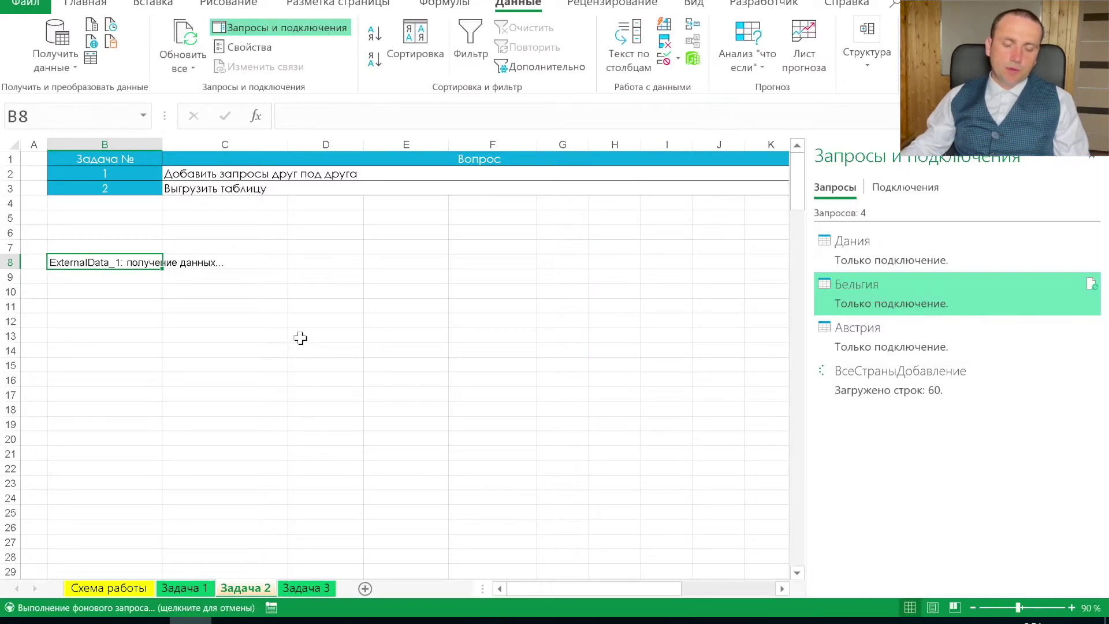
{"action": "scroll", "coordinate": [270, 344], "scroll_direction": "down", "scroll_amount": 13}
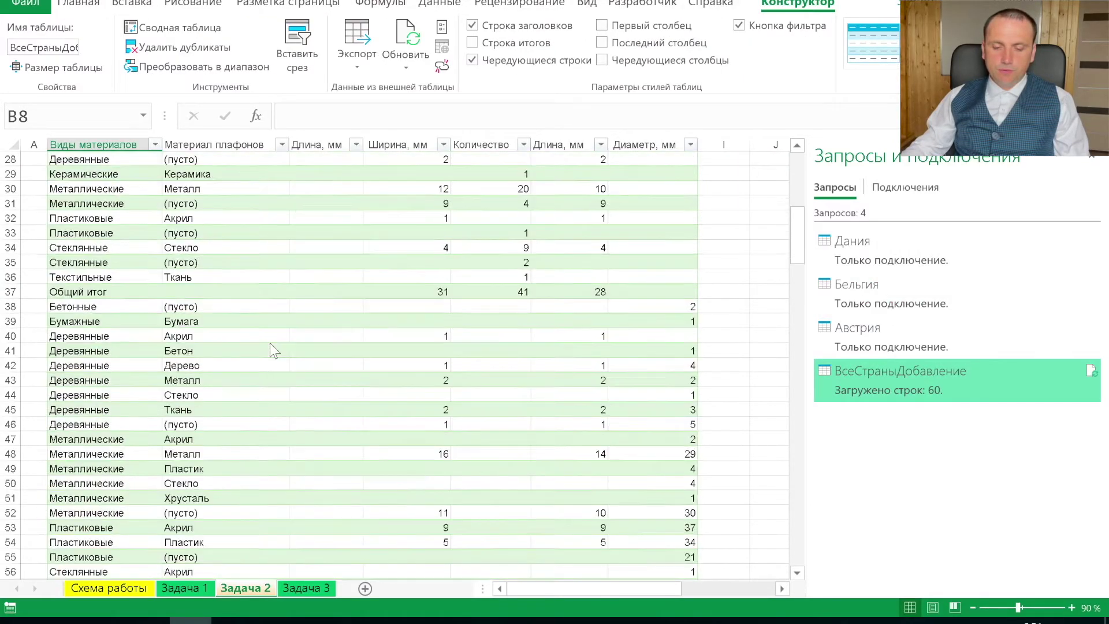
{"action": "scroll", "coordinate": [271, 347], "scroll_direction": "down", "scroll_amount": 9}
{"action": "scroll", "coordinate": [270, 347], "scroll_direction": "up", "scroll_amount": 18}
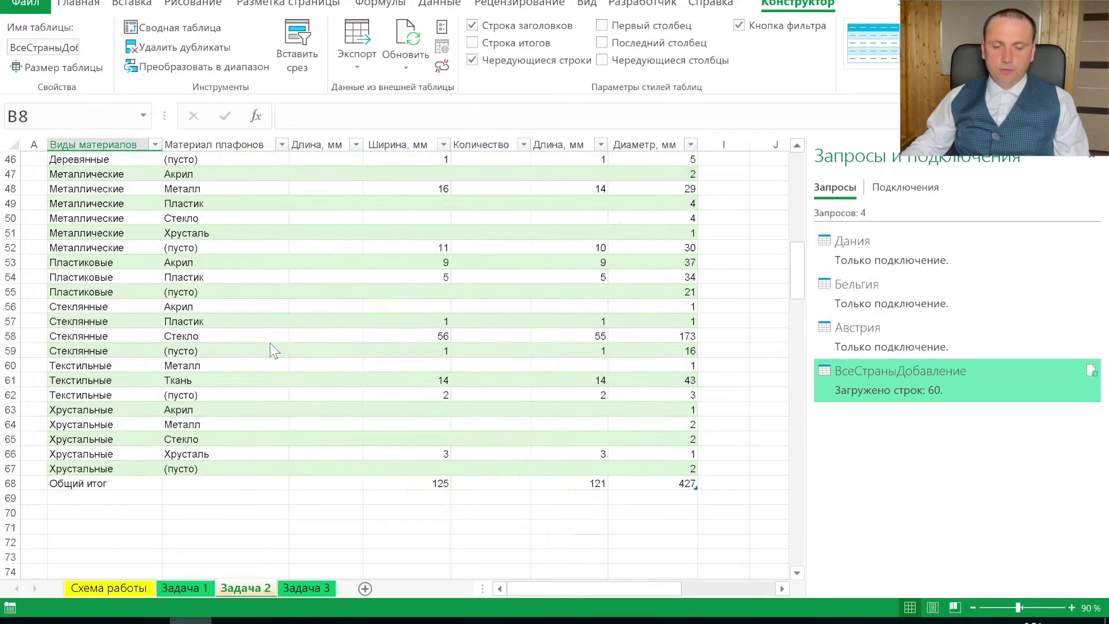
{"action": "scroll", "coordinate": [270, 343], "scroll_direction": "up", "scroll_amount": 3}
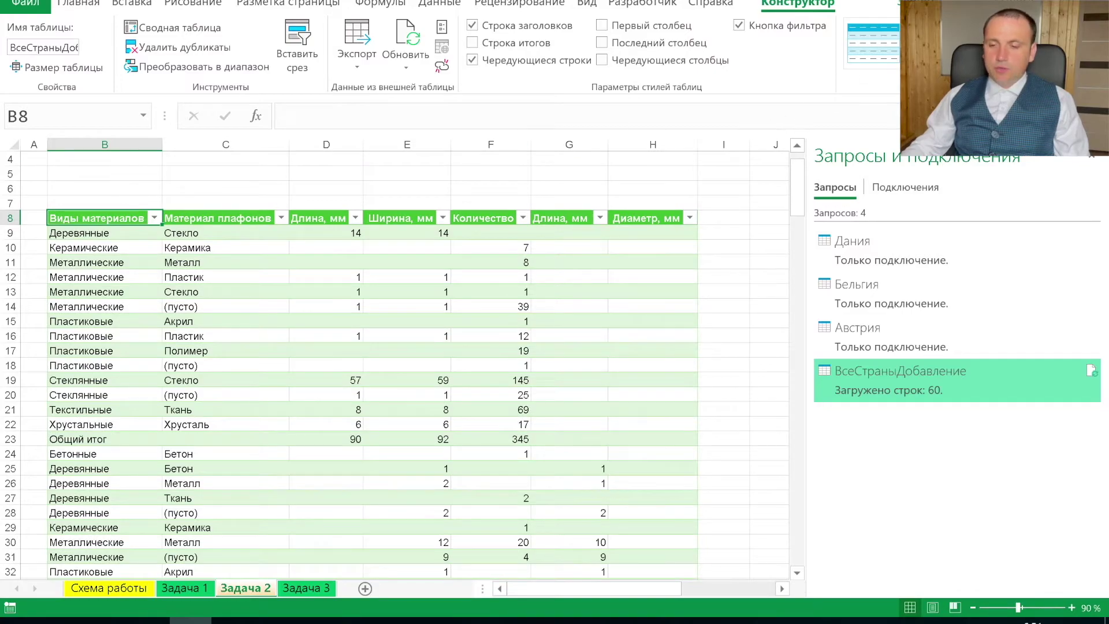
{"action": "left_click", "coordinate": [879, 3]}
{"action": "left_click", "coordinate": [797, 4]}
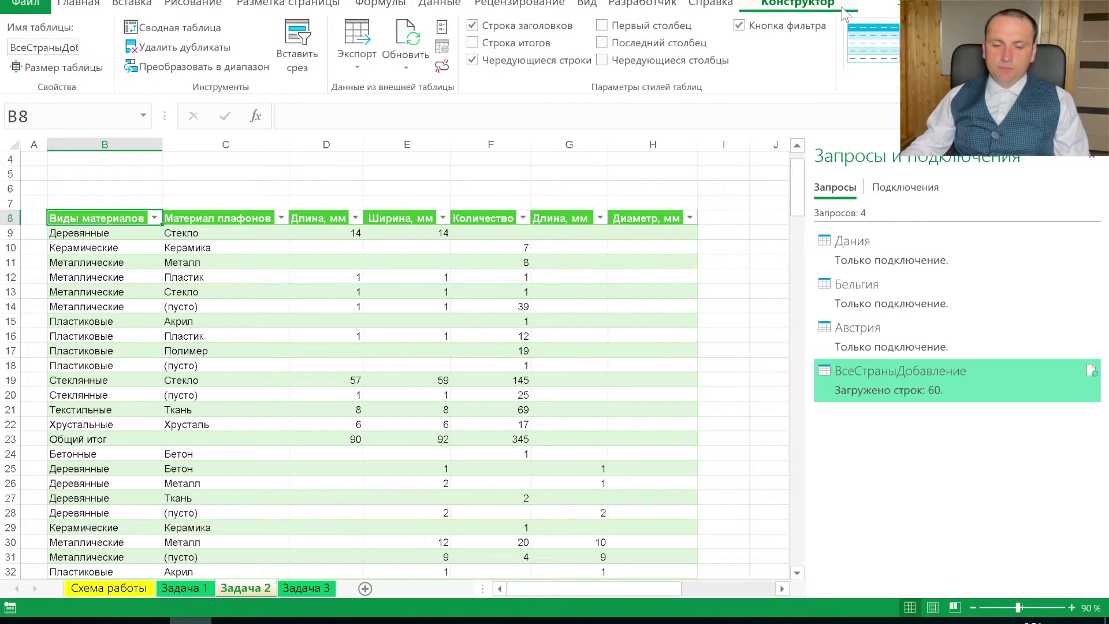
{"action": "left_click", "coordinate": [235, 71]}
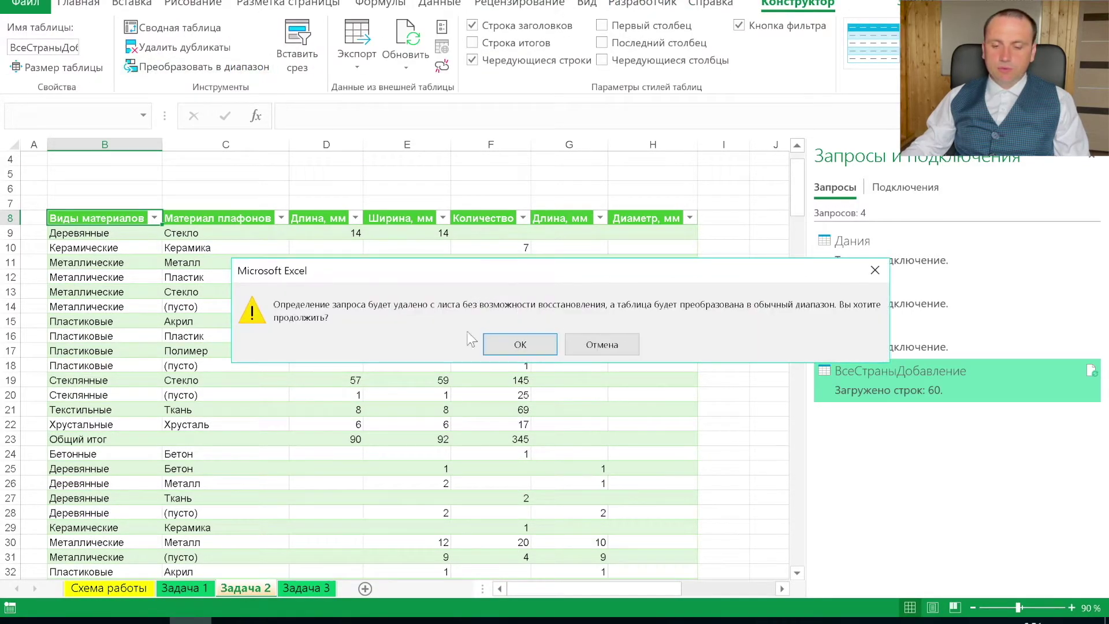
{"action": "left_click", "coordinate": [595, 345]}
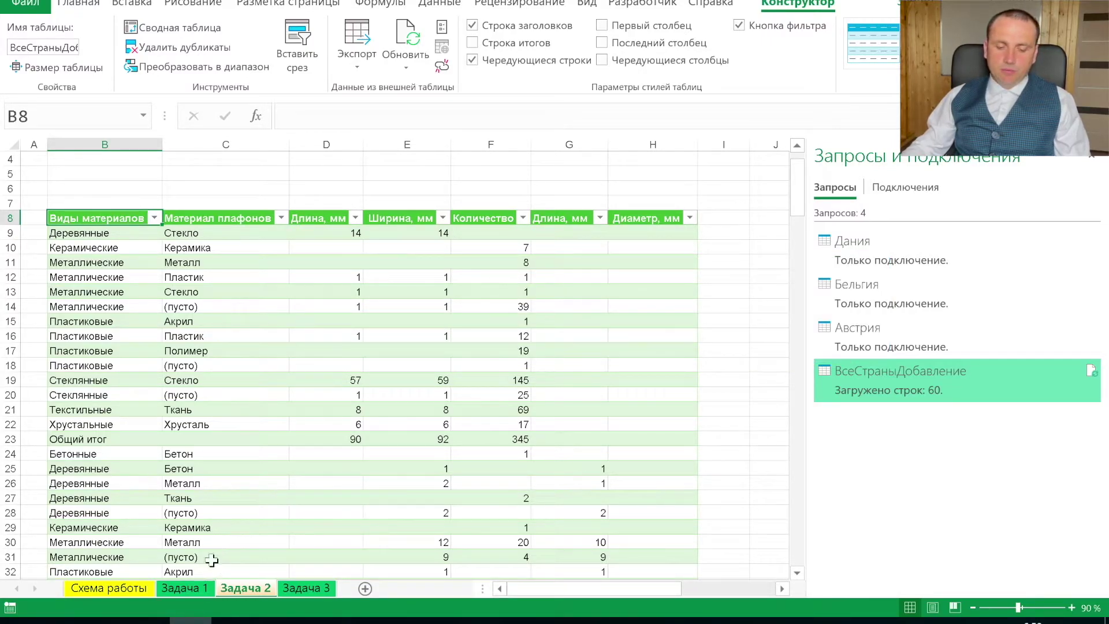
On the sheet Задача 1, extend the source table by filling its data rows from row 11 down past row 229
{"action": "left_click", "coordinate": [199, 589]}
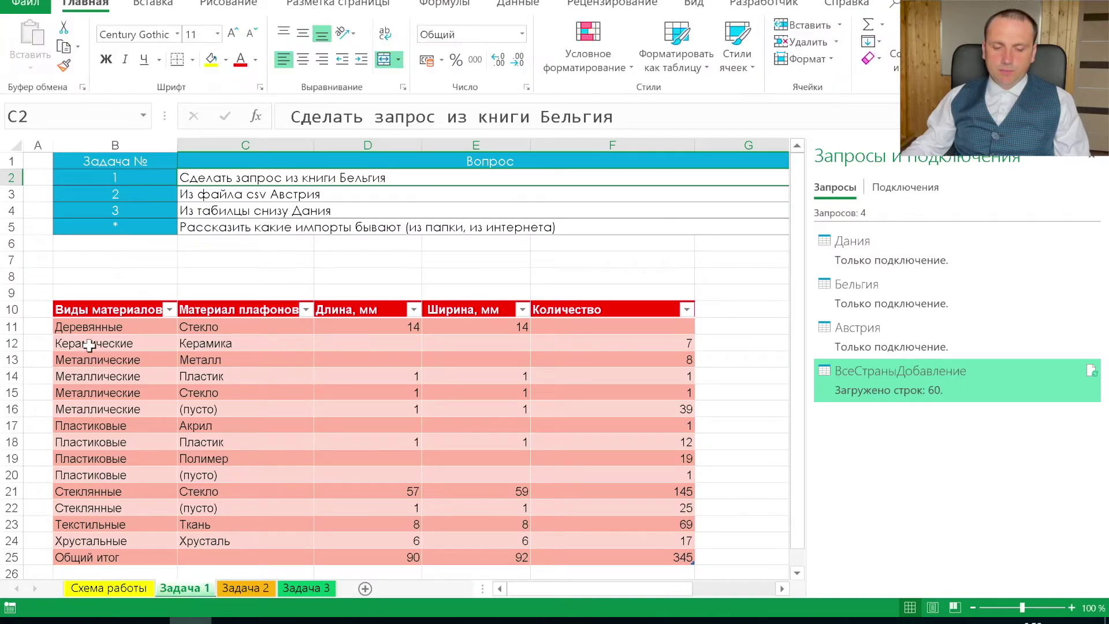
{"action": "left_click", "coordinate": [91, 327]}
{"action": "left_click_drag", "start_coordinate": [175, 347], "coordinate": [705, 571]}
{"action": "scroll", "coordinate": [220, 545], "scroll_direction": "down", "scroll_amount": 6}
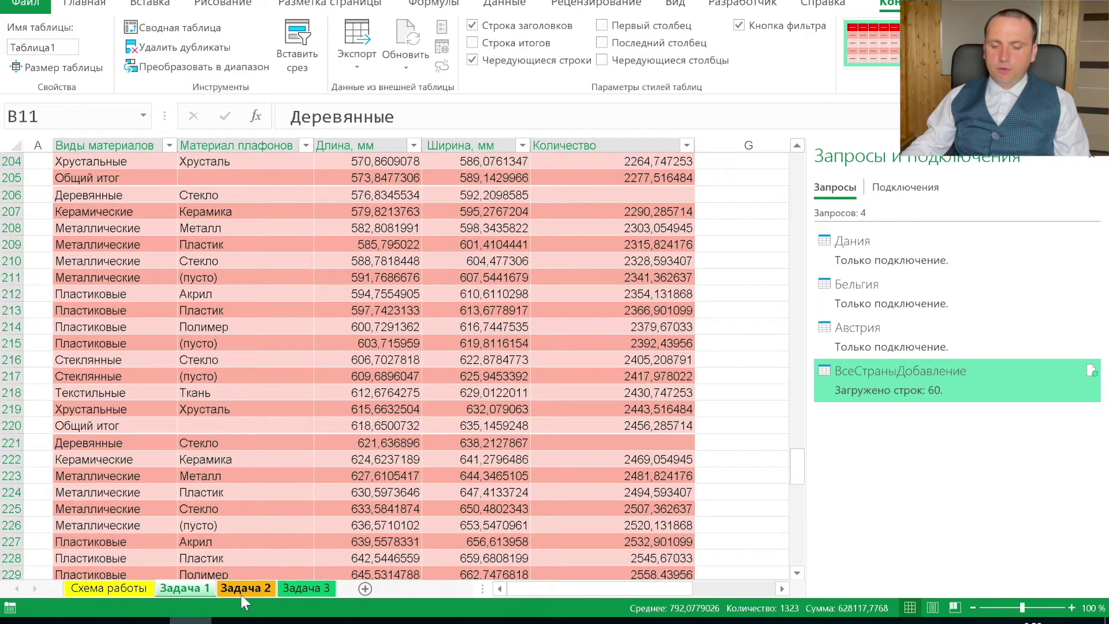
Refresh the ВсеСтраныДобавление table on the sheet Задача 2 so it picks up the extended source data
{"action": "left_click", "coordinate": [244, 588]}
{"action": "right_click", "coordinate": [161, 298]}
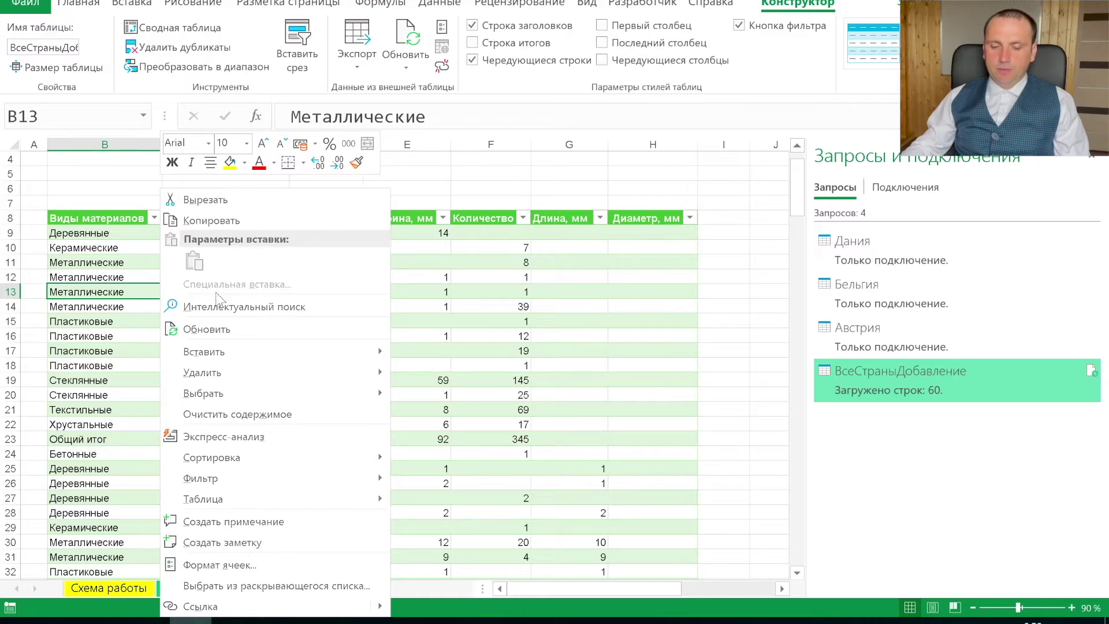
{"action": "left_click", "coordinate": [215, 329]}
{"action": "scroll", "coordinate": [216, 334], "scroll_direction": "down", "scroll_amount": 4}
{"action": "scroll", "coordinate": [215, 334], "scroll_direction": "down", "scroll_amount": 12}
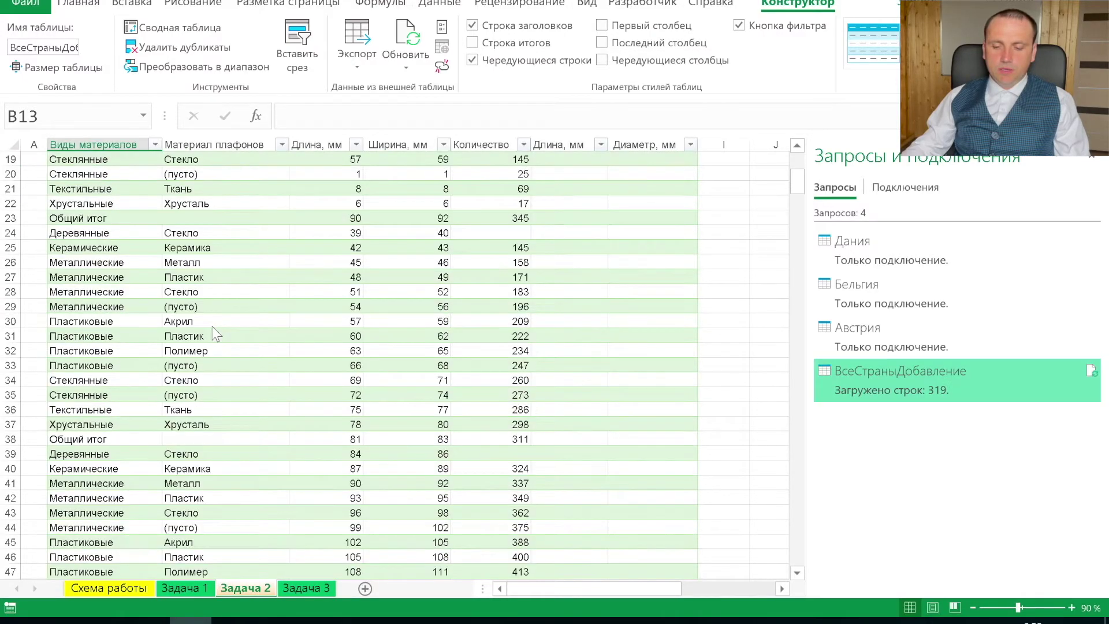
Look through the refreshed rows of the ВсеСтраныДобавление table on the sheet Задача 2
{"action": "scroll", "coordinate": [217, 334], "scroll_direction": "down", "scroll_amount": 11}
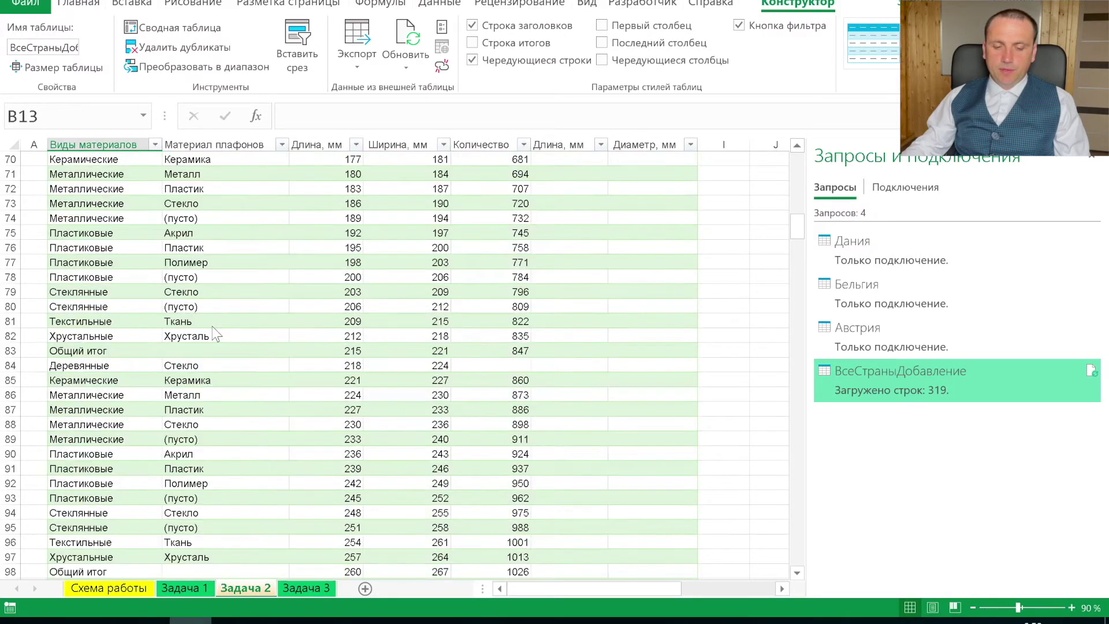
{"action": "scroll", "coordinate": [216, 334], "scroll_direction": "right", "scroll_amount": 1}
{"action": "scroll", "coordinate": [216, 334], "scroll_direction": "up", "scroll_amount": 20}
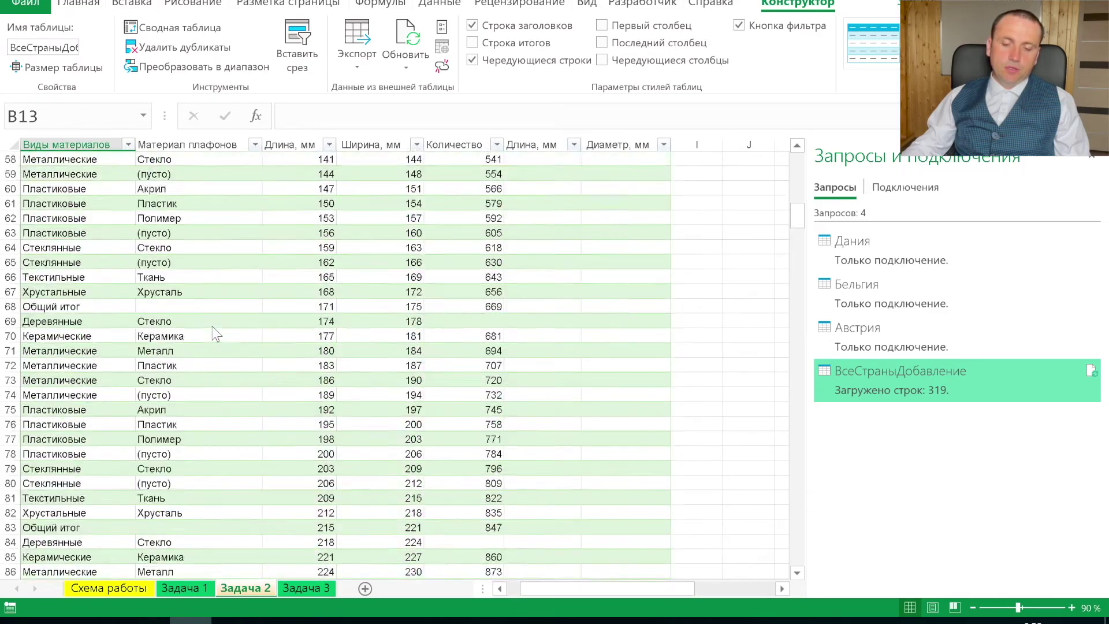
{"action": "scroll", "coordinate": [217, 334], "scroll_direction": "left", "scroll_amount": 1}
On the sheet Задача 3, start a merge of queries with cell B7 selected and the queries pane closed
{"action": "left_click", "coordinate": [323, 587]}
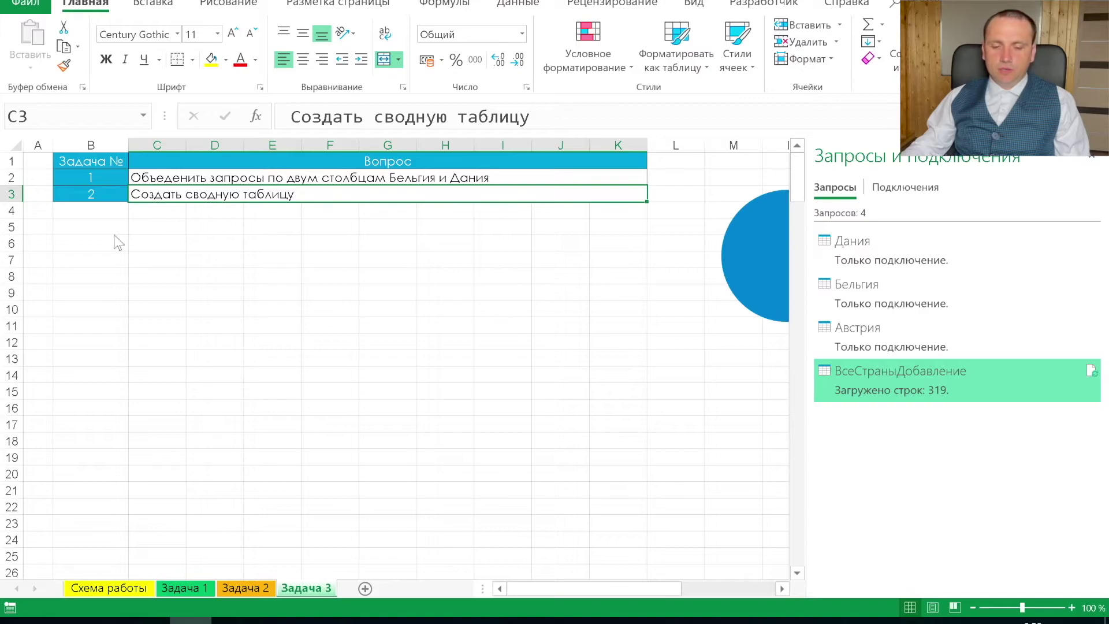
{"action": "left_click", "coordinate": [80, 256]}
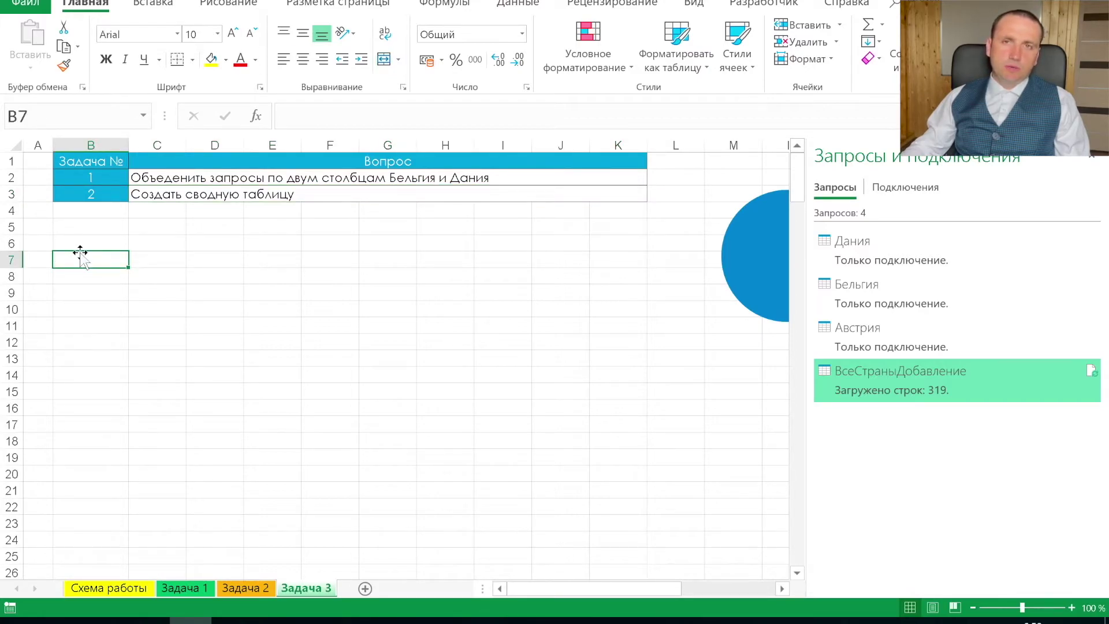
{"action": "left_click", "coordinate": [1092, 155]}
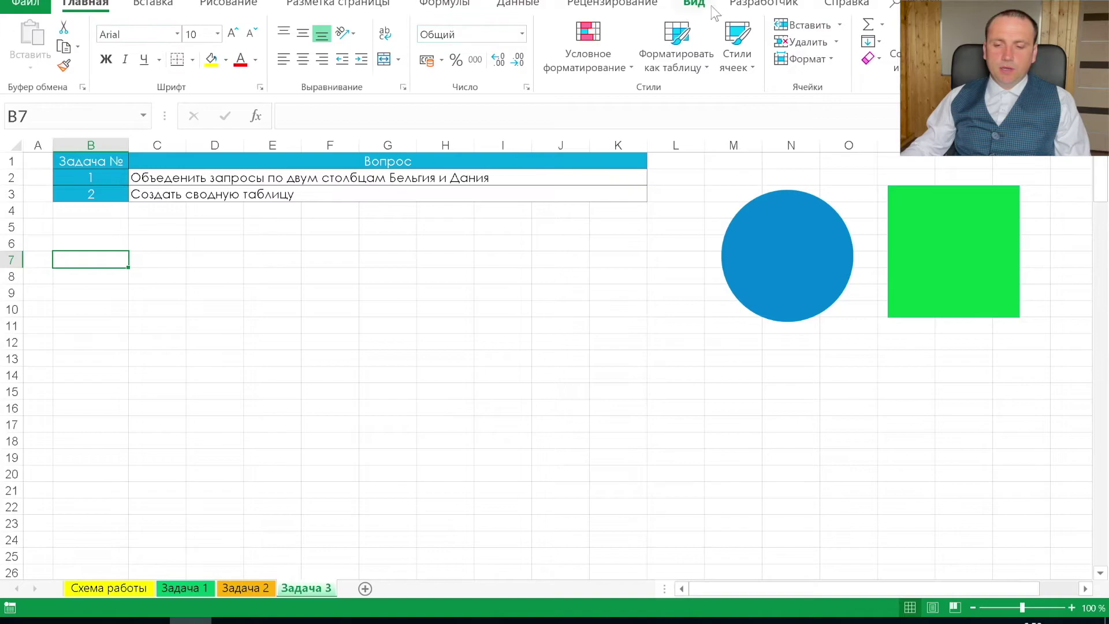
{"action": "left_click", "coordinate": [517, 4]}
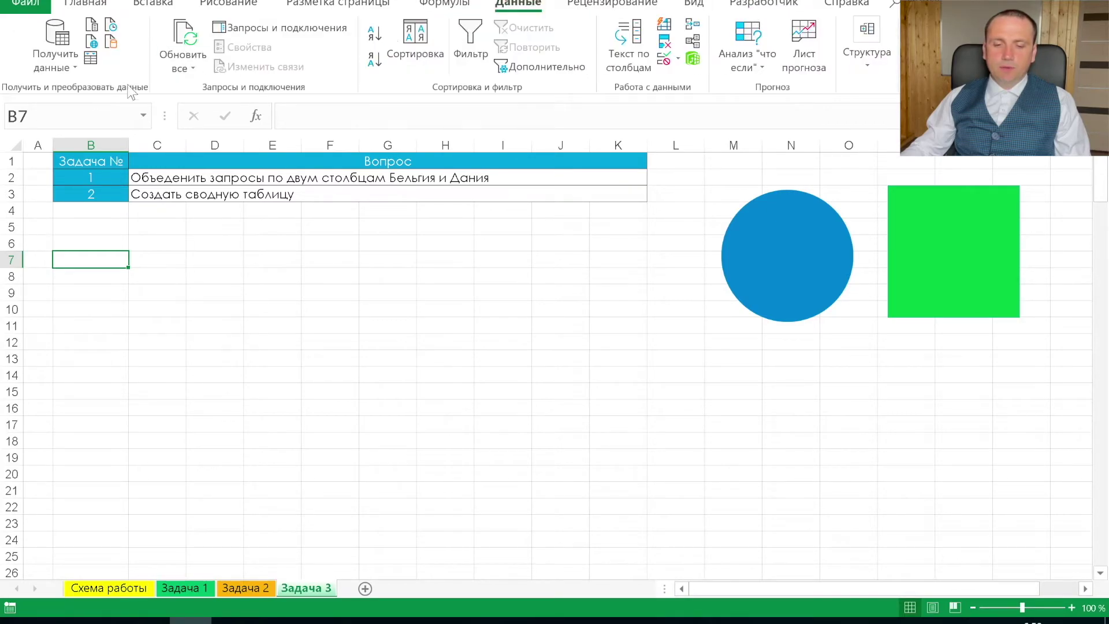
{"action": "left_click", "coordinate": [71, 67]}
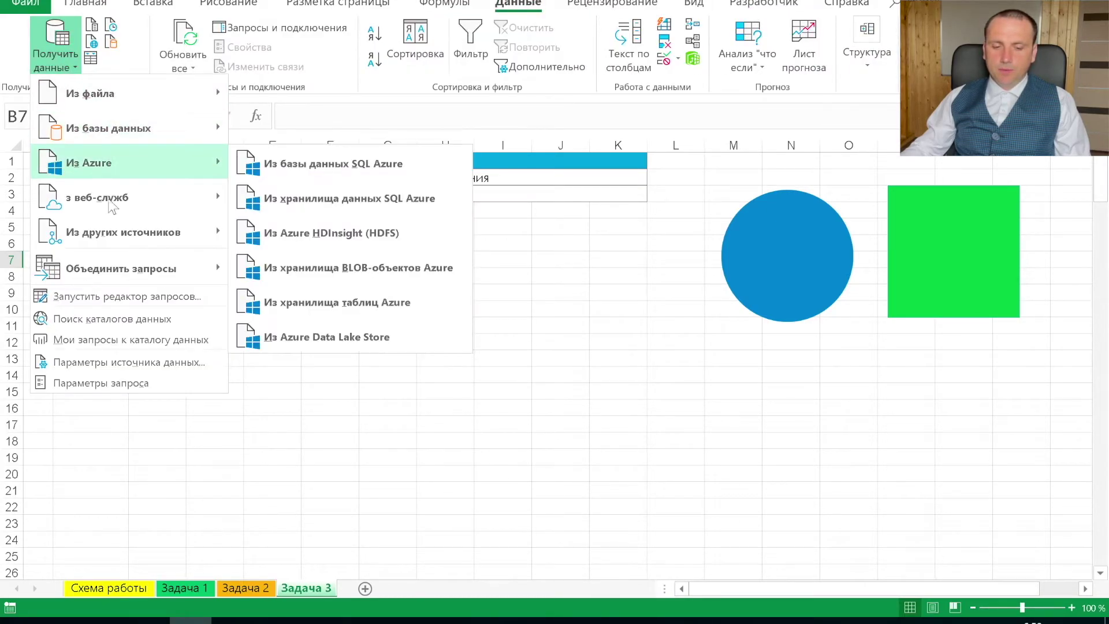
{"action": "mouse_move", "coordinate": [184, 270]}
{"action": "left_click", "coordinate": [270, 271]}
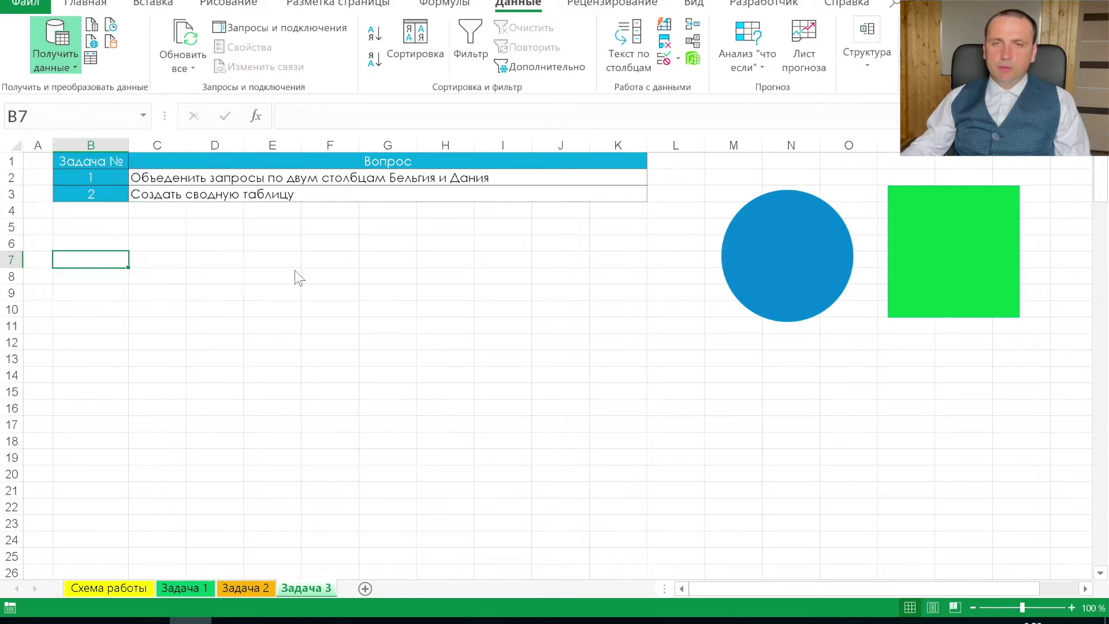
Merge Бельгия as first table with Дания as second, selecting Виды материалов, then Материал плафонов as matching columns in Бельгия
{"action": "left_click", "coordinate": [446, 126]}
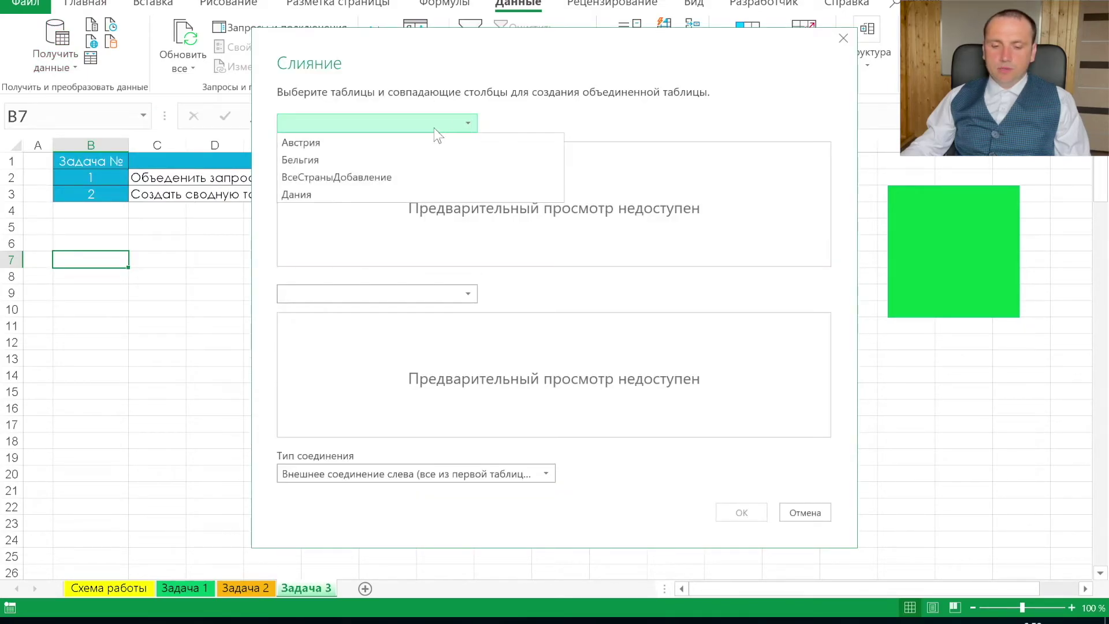
{"action": "left_click", "coordinate": [350, 154]}
{"action": "left_click", "coordinate": [441, 293]}
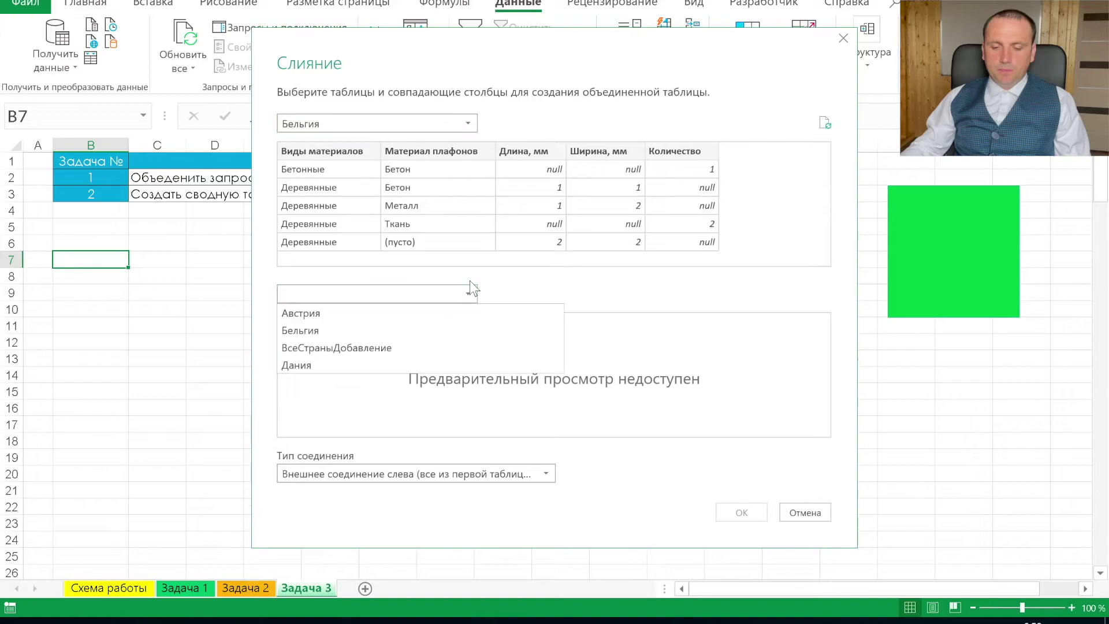
{"action": "left_click", "coordinate": [341, 365]}
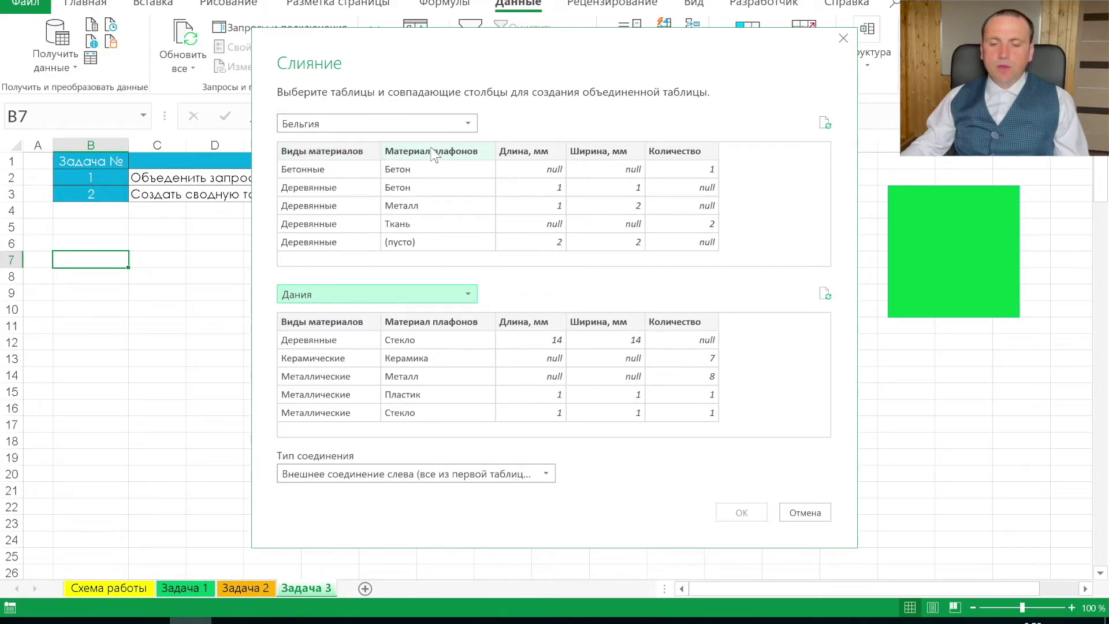
{"action": "left_click", "coordinate": [343, 148]}
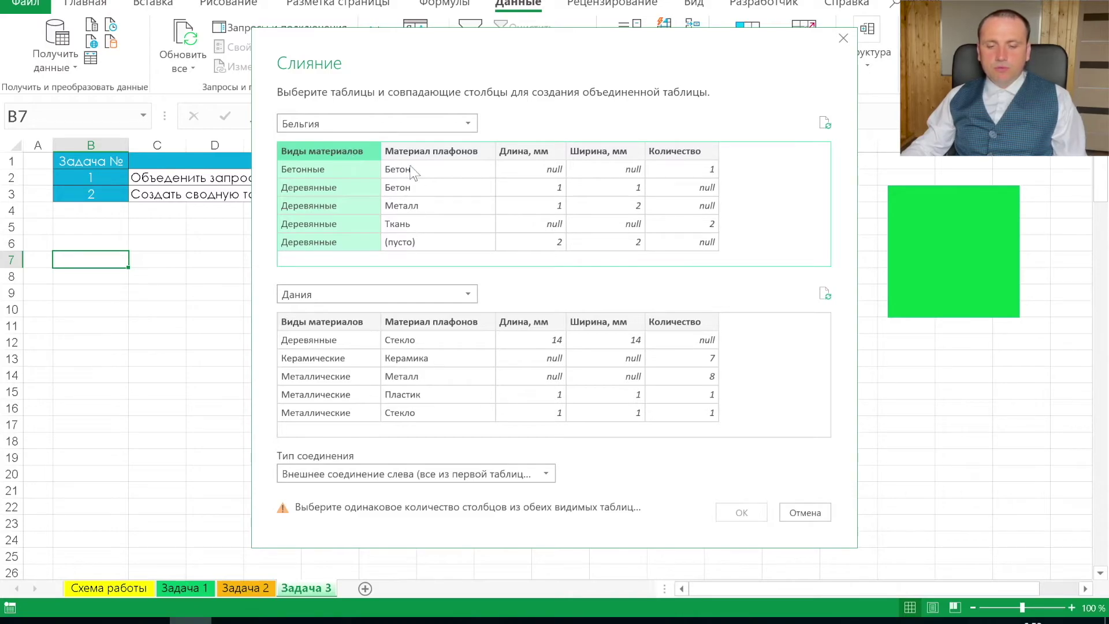
{"action": "left_click", "coordinate": [431, 152], "text": "ctrl"}
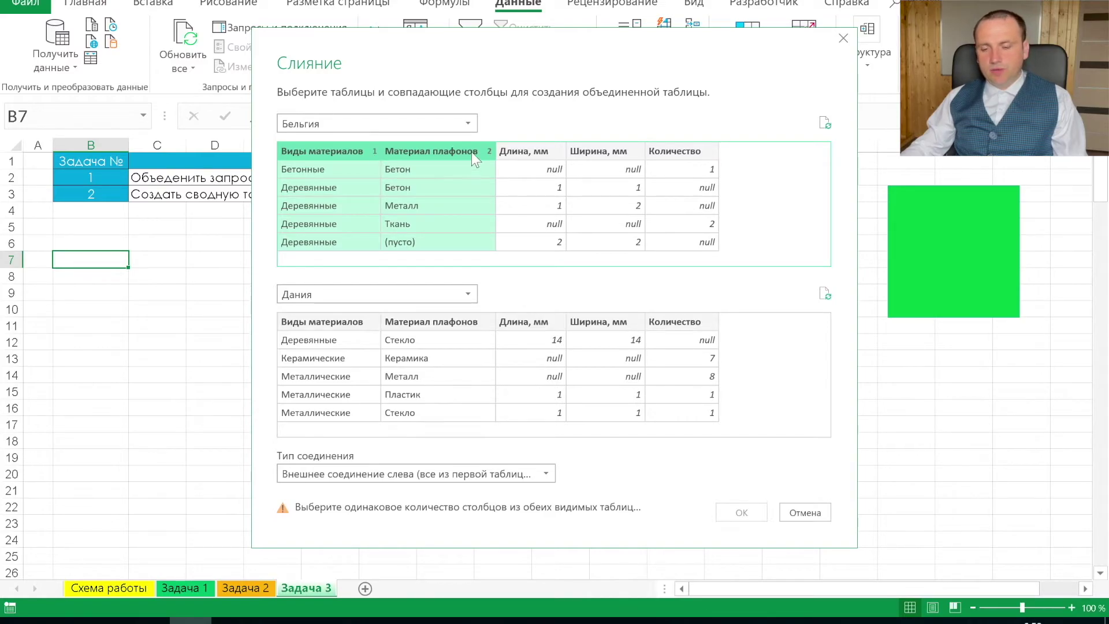
{"action": "left_click", "coordinate": [408, 325]}
{"action": "left_click", "coordinate": [355, 326], "text": "ctrl"}
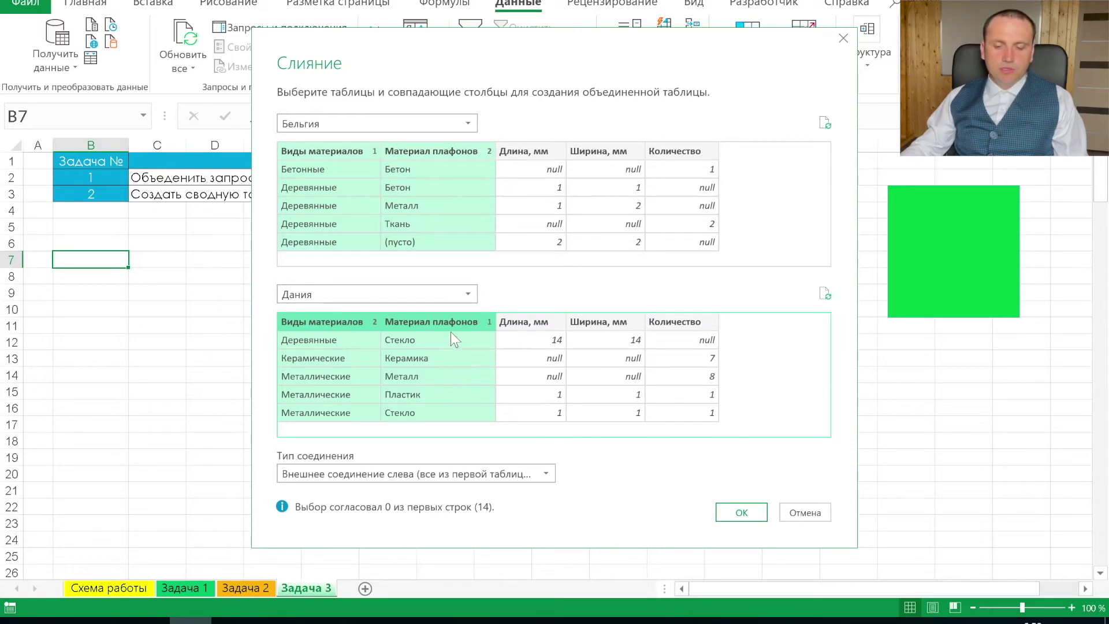
{"action": "left_click", "coordinate": [461, 348]}
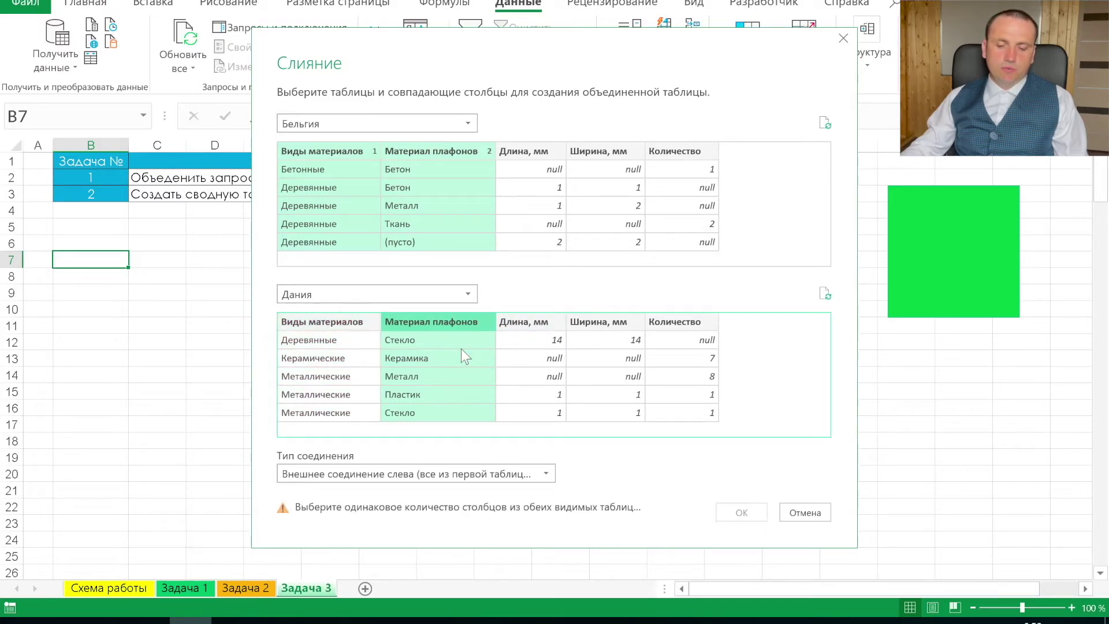
Match Виды материалов and Материал плафонов in Дания in that order and create the merge as a left outer join
{"action": "left_click", "coordinate": [363, 322]}
{"action": "left_click", "coordinate": [424, 322], "text": "ctrl"}
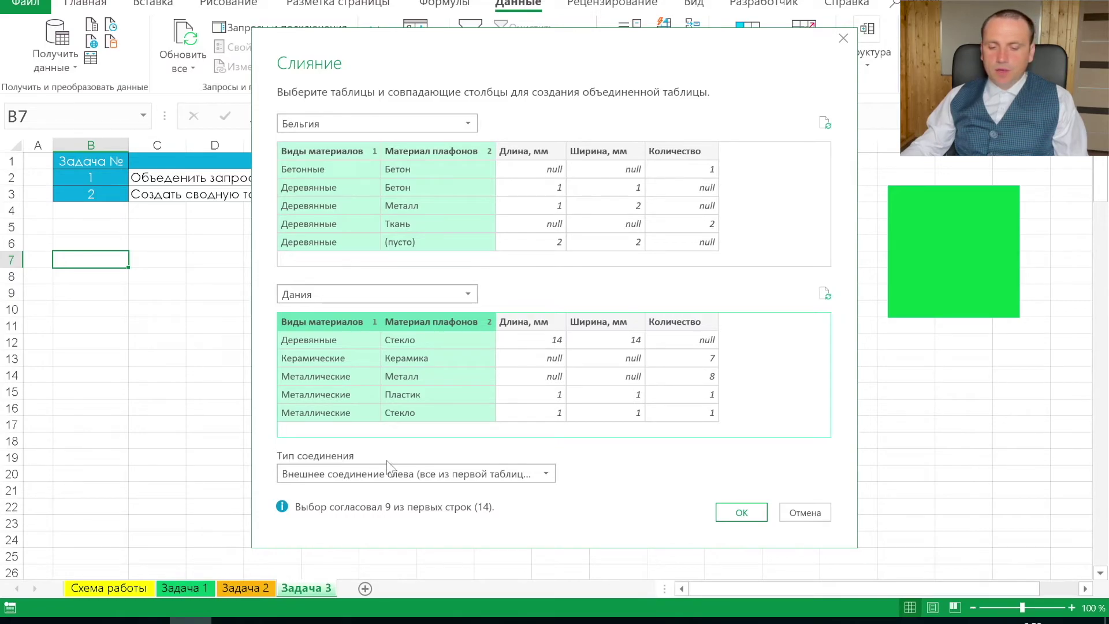
{"action": "left_click", "coordinate": [421, 469]}
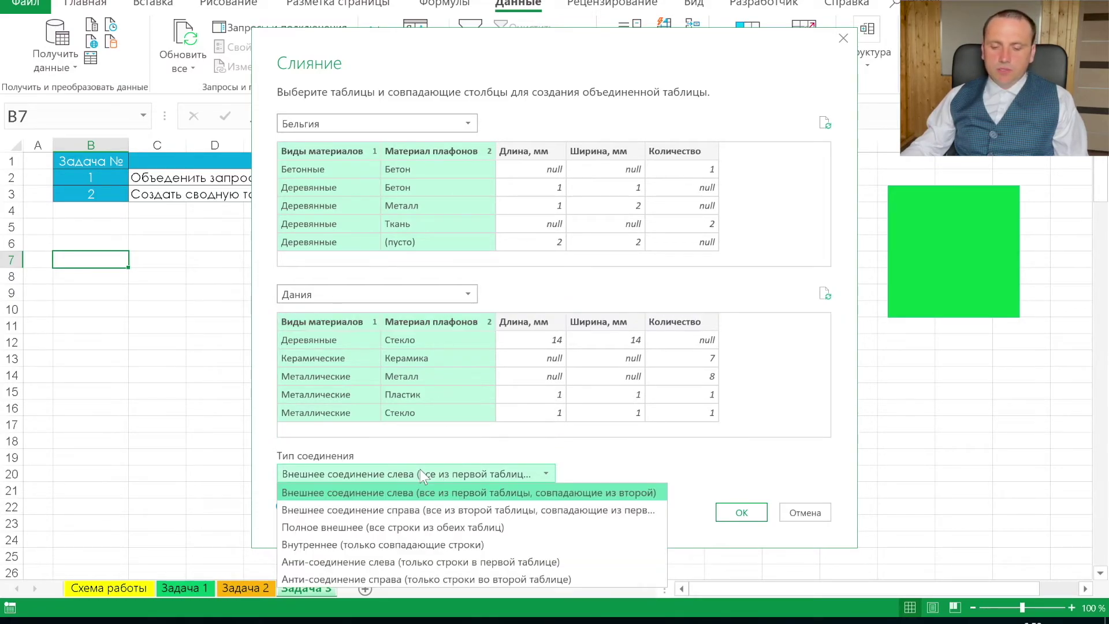
{"action": "left_click", "coordinate": [518, 492]}
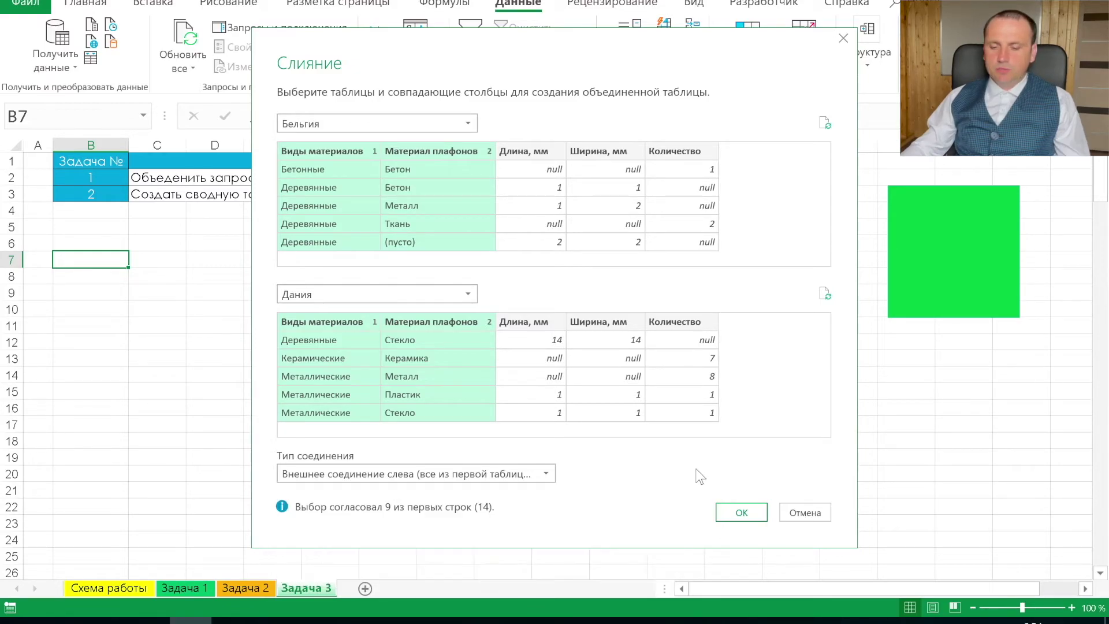
{"action": "left_click", "coordinate": [739, 510]}
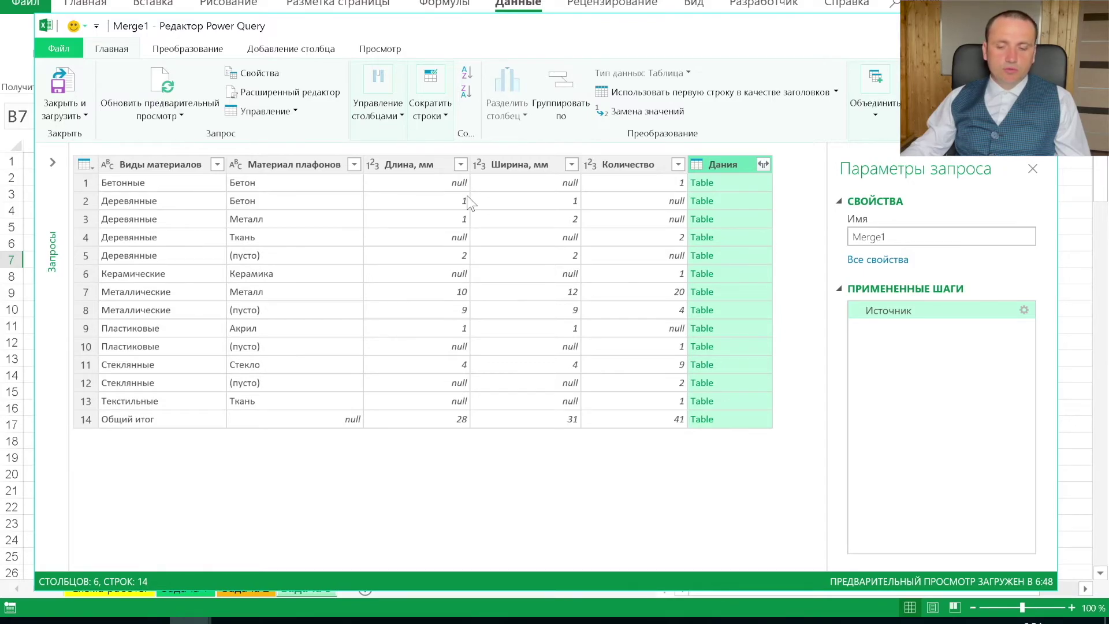
Expand the merged Дания column to only its Количество field, using the original column name as prefix
{"action": "left_click", "coordinate": [762, 165]}
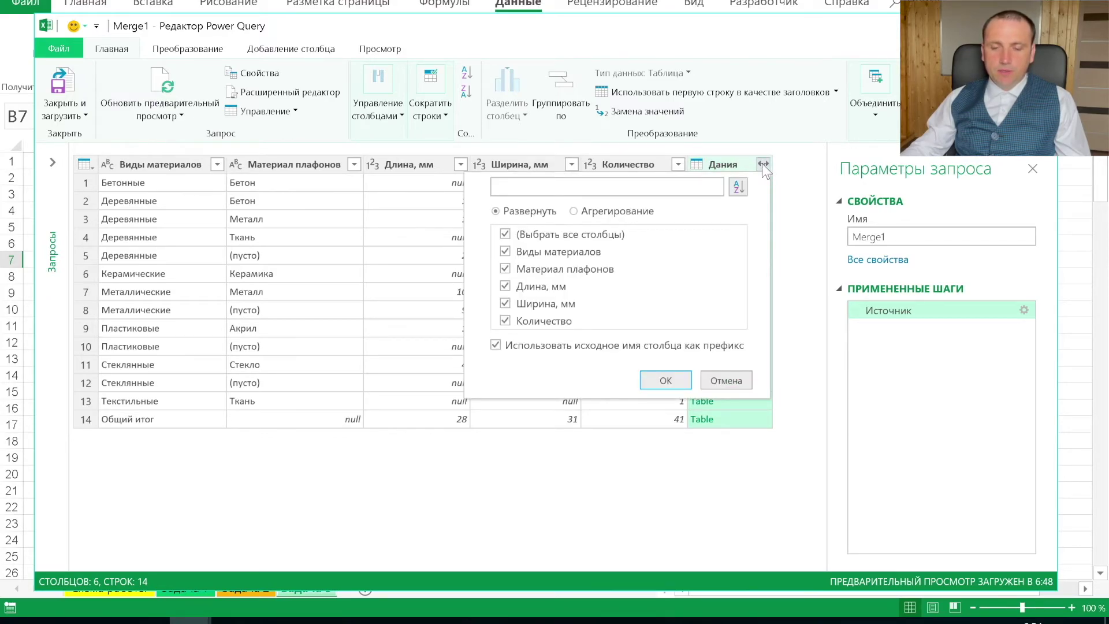
{"action": "left_click", "coordinate": [506, 235]}
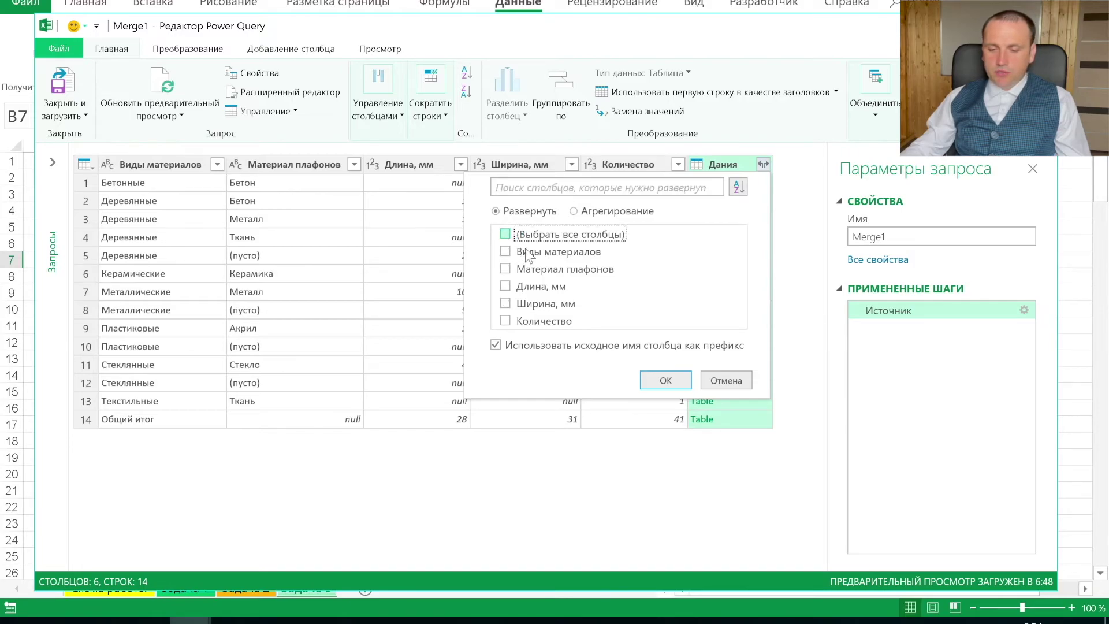
{"action": "left_click", "coordinate": [505, 320]}
{"action": "left_click", "coordinate": [665, 380]}
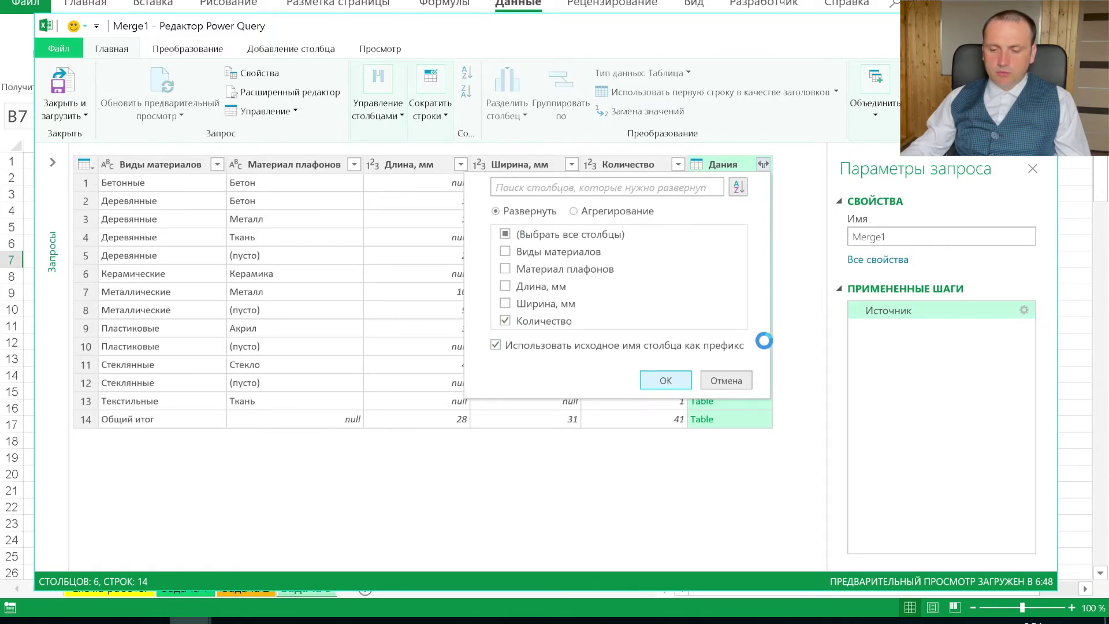
{"action": "scroll", "coordinate": [678, 281], "scroll_direction": "down", "scroll_amount": 3}
{"action": "scroll", "coordinate": [677, 280], "scroll_direction": "down", "scroll_amount": 15}
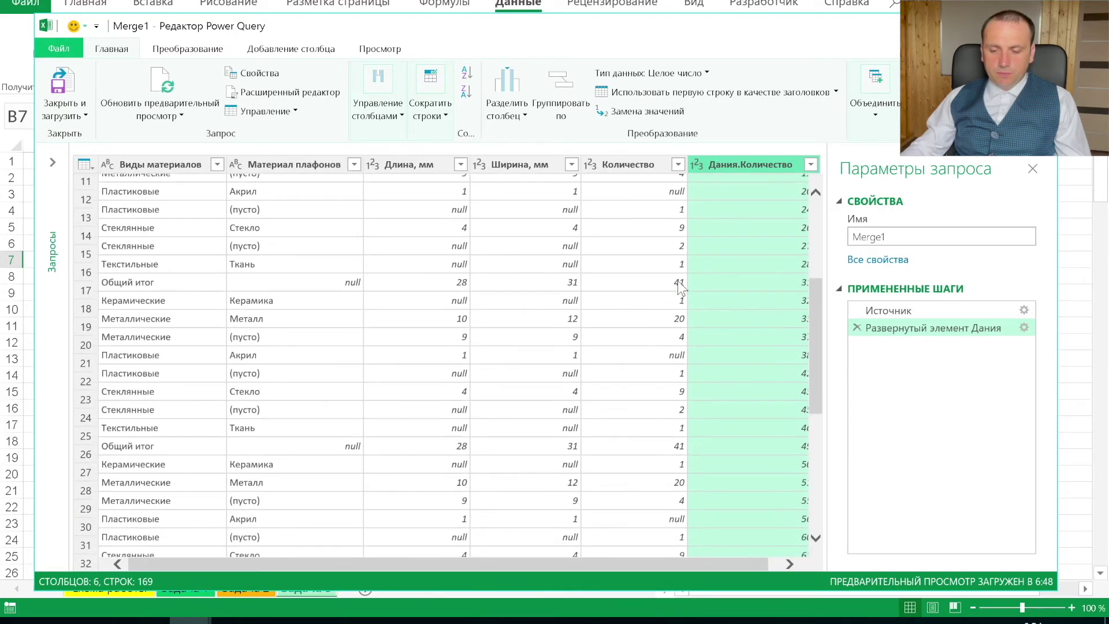
{"action": "scroll", "coordinate": [680, 284], "scroll_direction": "down", "scroll_amount": 5}
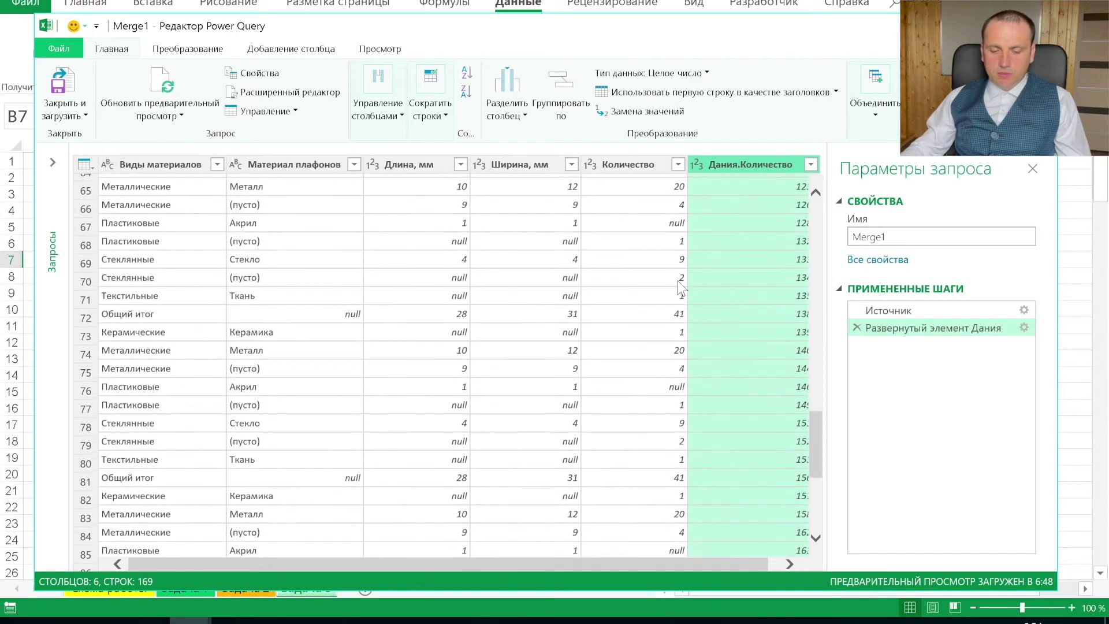
{"action": "scroll", "coordinate": [679, 285], "scroll_direction": "up", "scroll_amount": 11}
{"action": "scroll", "coordinate": [679, 284], "scroll_direction": "up", "scroll_amount": 11}
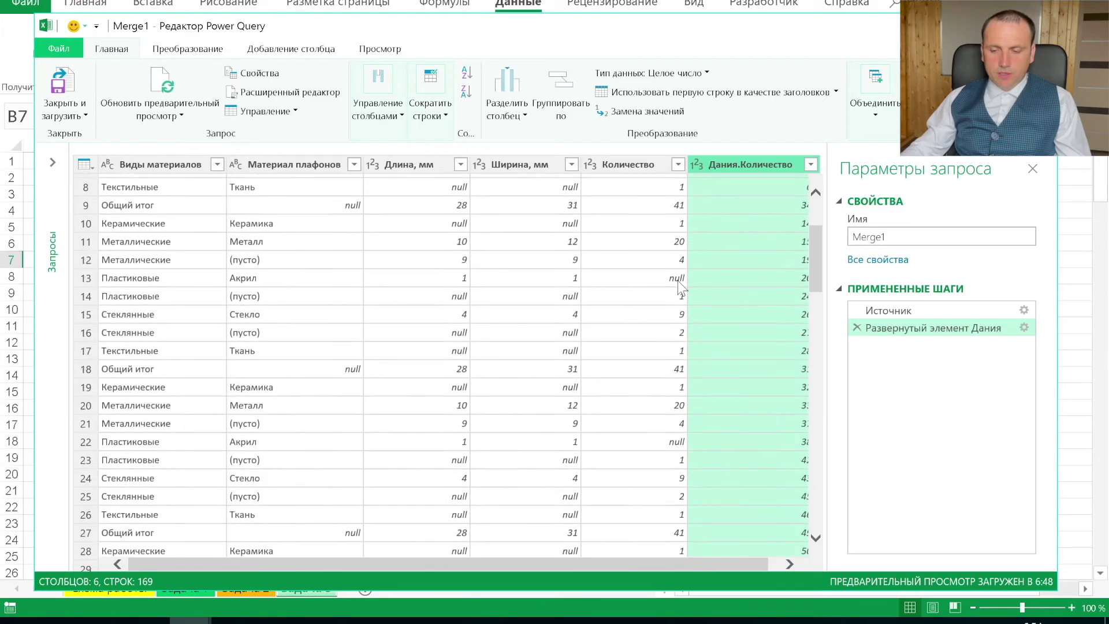
{"action": "scroll", "coordinate": [682, 287], "scroll_direction": "up", "scroll_amount": 1}
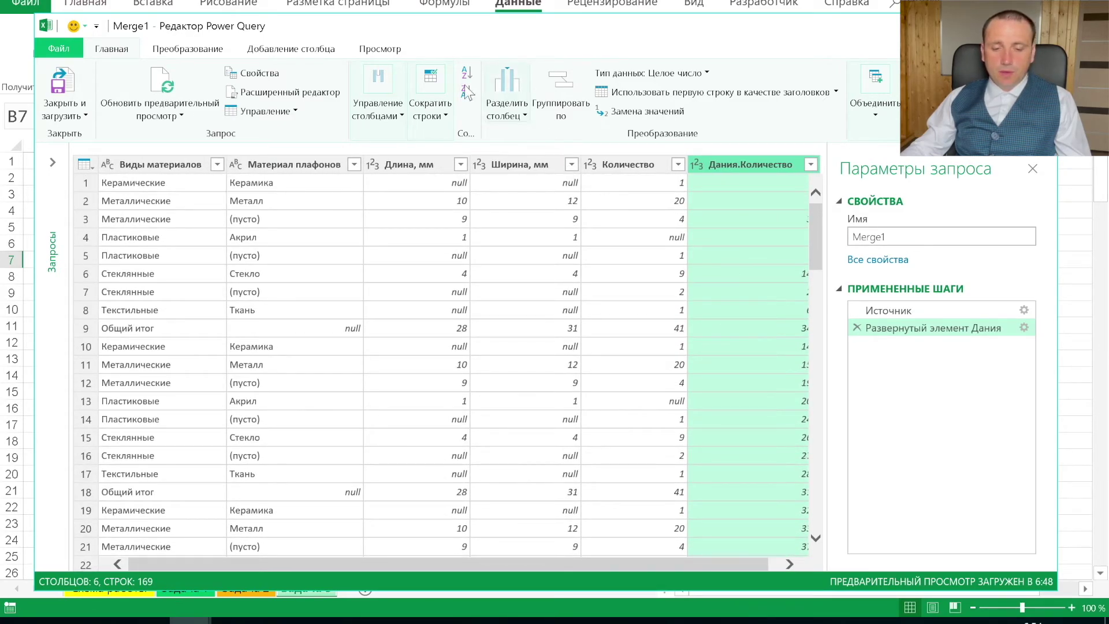
Load the merged query as a pivot chart on a new sheet and add its data to the data model
{"action": "left_click", "coordinate": [61, 117]}
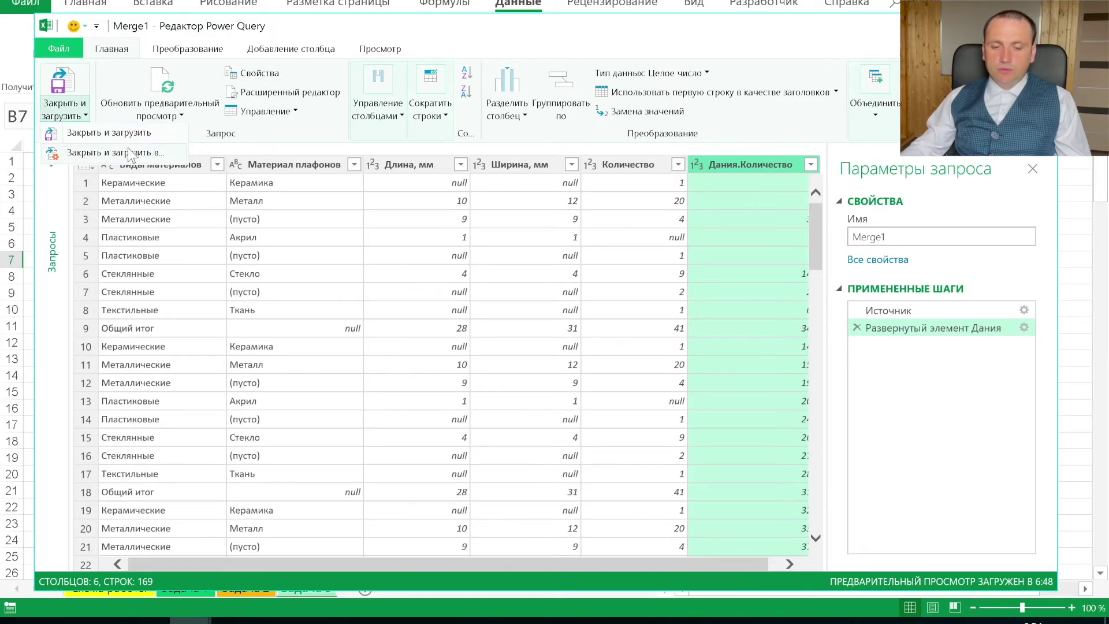
{"action": "left_click", "coordinate": [115, 153]}
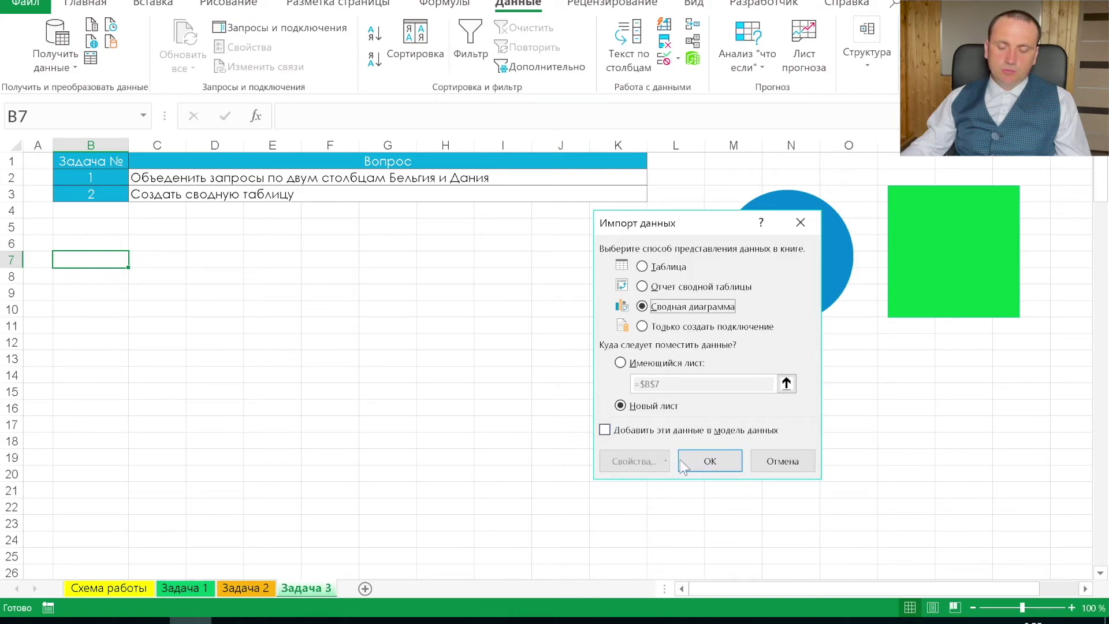
{"action": "left_click", "coordinate": [628, 432]}
{"action": "left_click", "coordinate": [710, 461]}
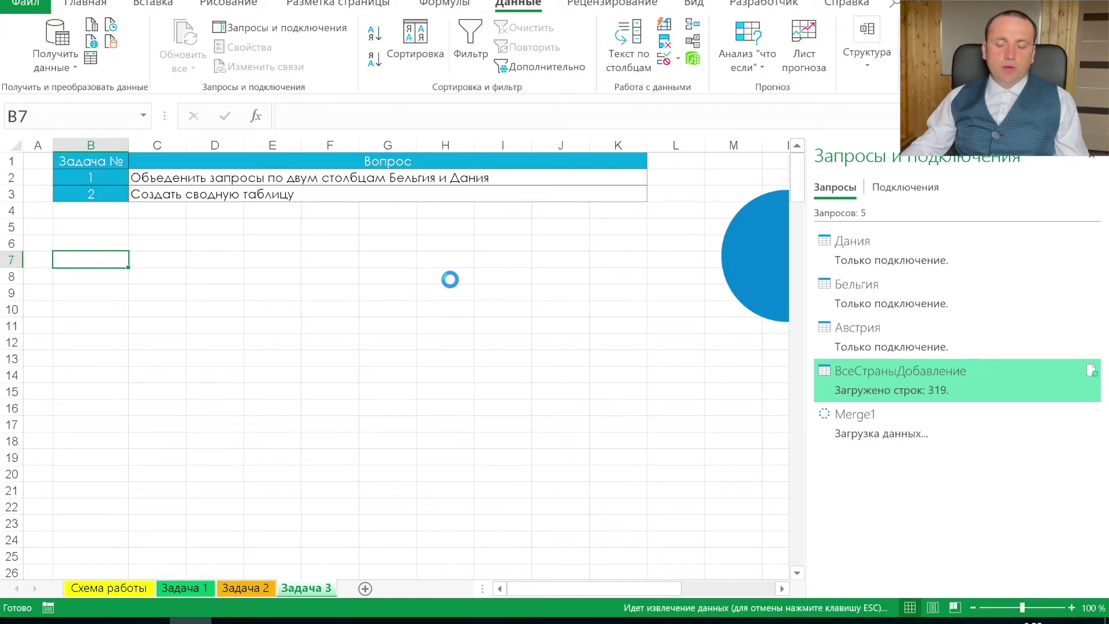
{"action": "left_click", "coordinate": [1093, 162]}
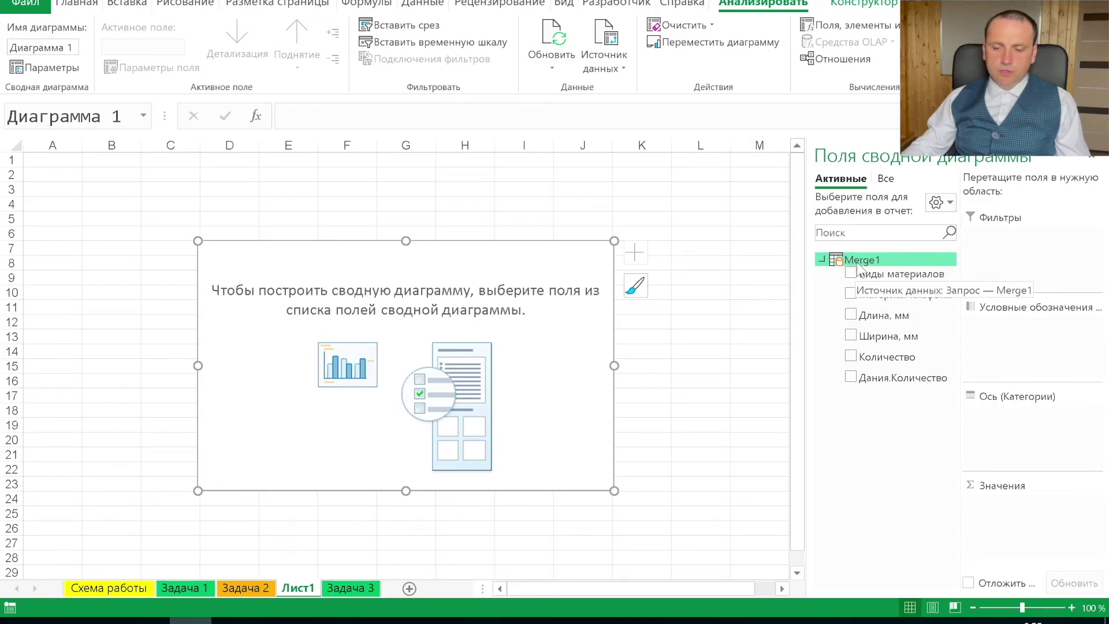
Add the fields Виды материалов, Материал плафонов and Количество to the pivot chart
{"action": "left_click", "coordinate": [851, 273]}
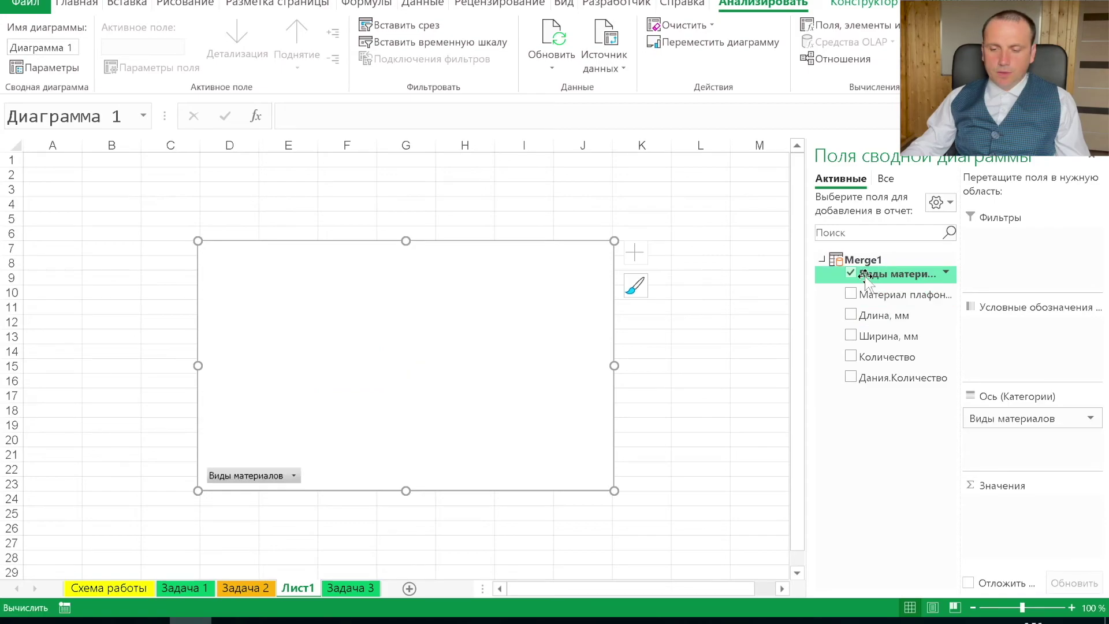
{"action": "left_click", "coordinate": [852, 294]}
{"action": "left_click", "coordinate": [853, 316]}
{"action": "left_click", "coordinate": [851, 314]}
{"action": "left_click", "coordinate": [851, 357]}
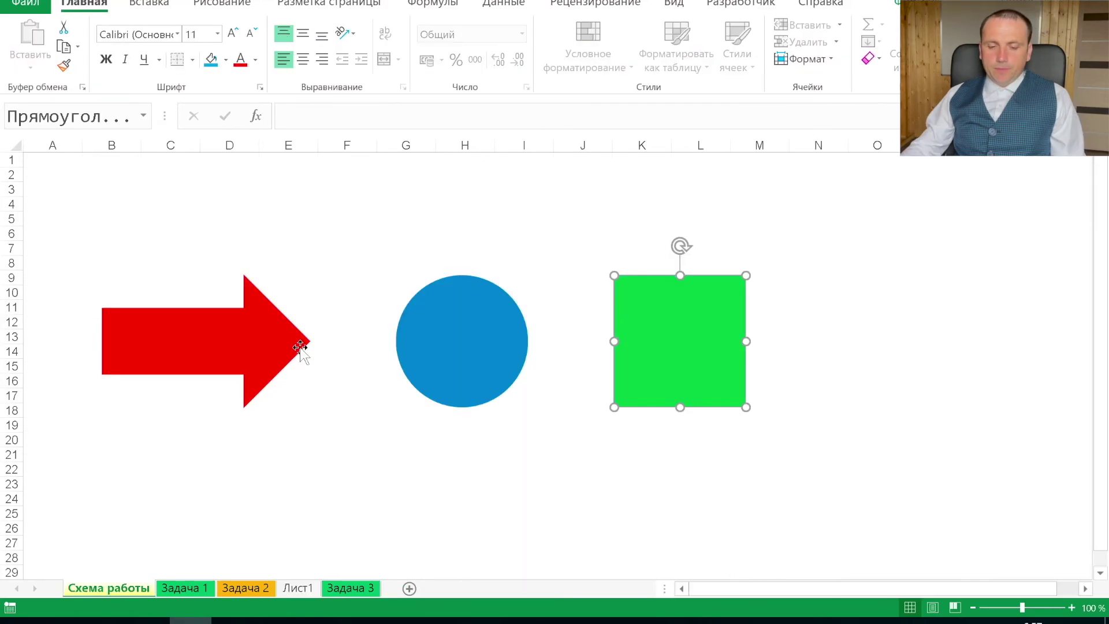
{"action": "left_click", "coordinate": [344, 387]}
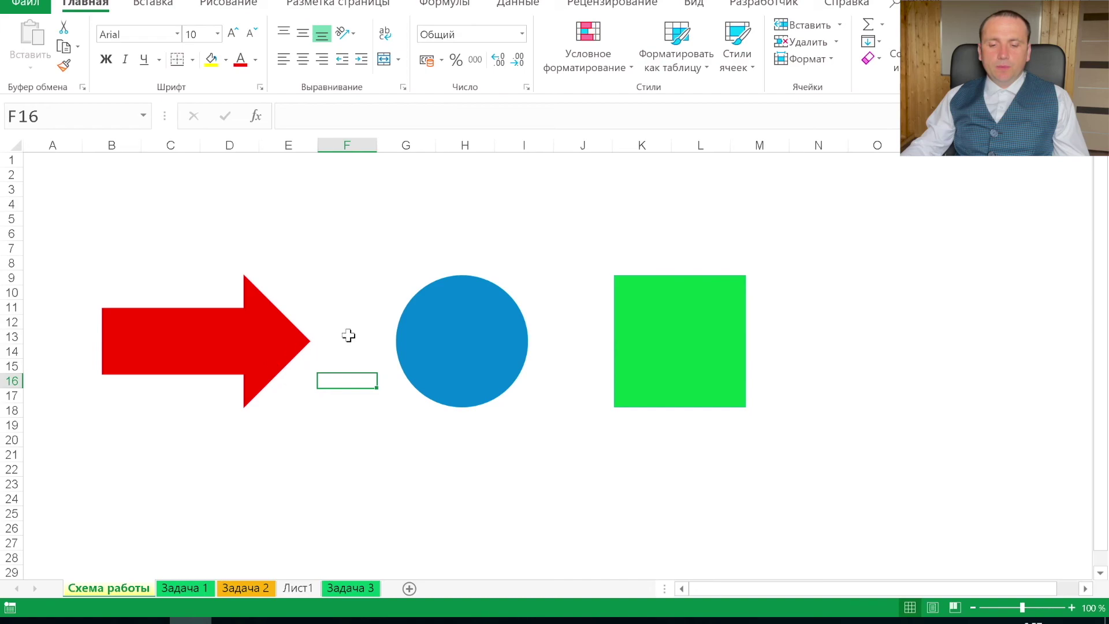
{"action": "left_click", "coordinate": [456, 314]}
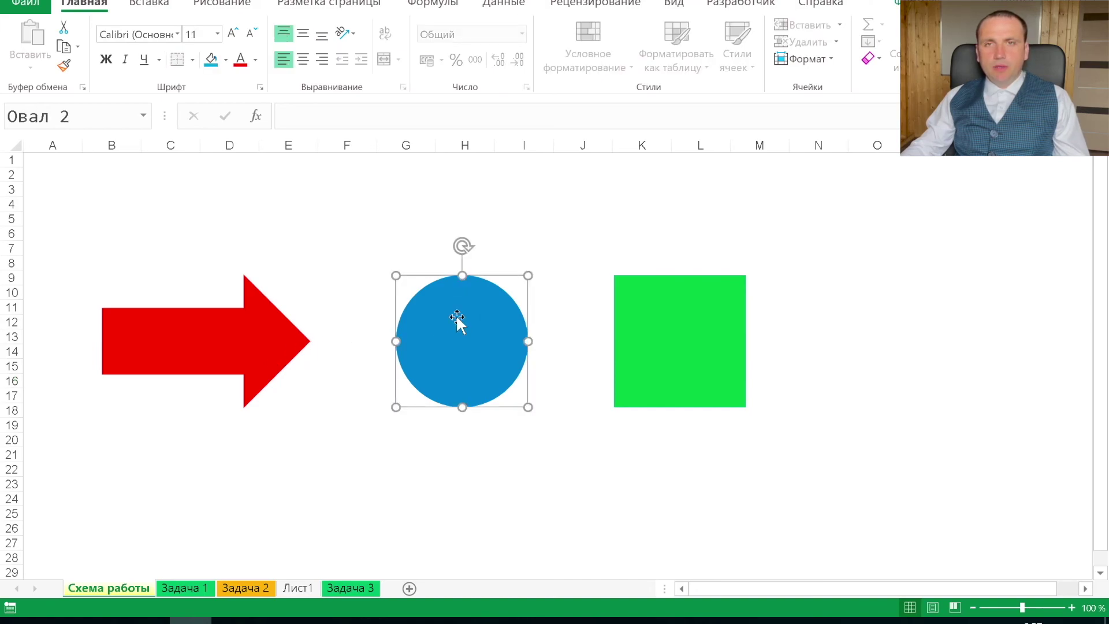